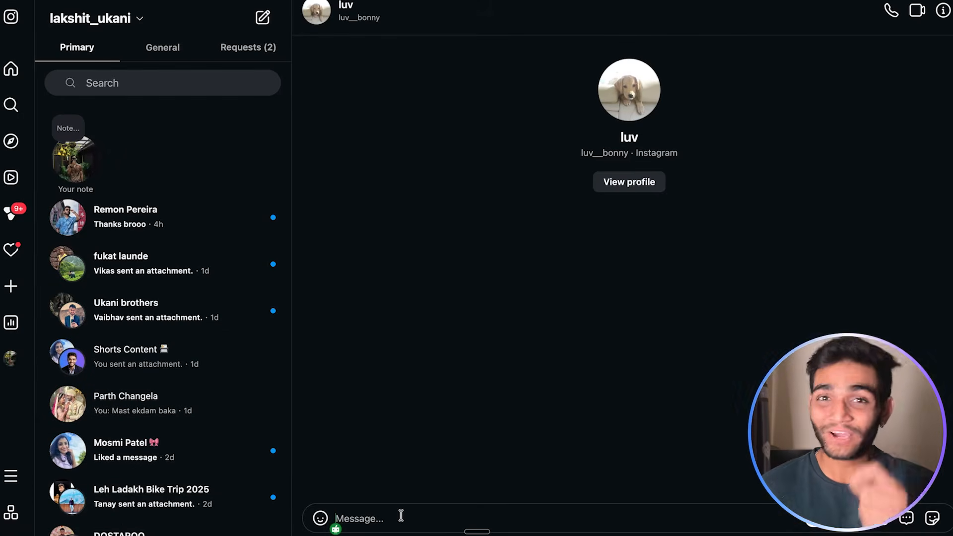
- Send the messages "hello", "how are oyu?" and "what you doing?" in the open Instagram chat
type("hello")
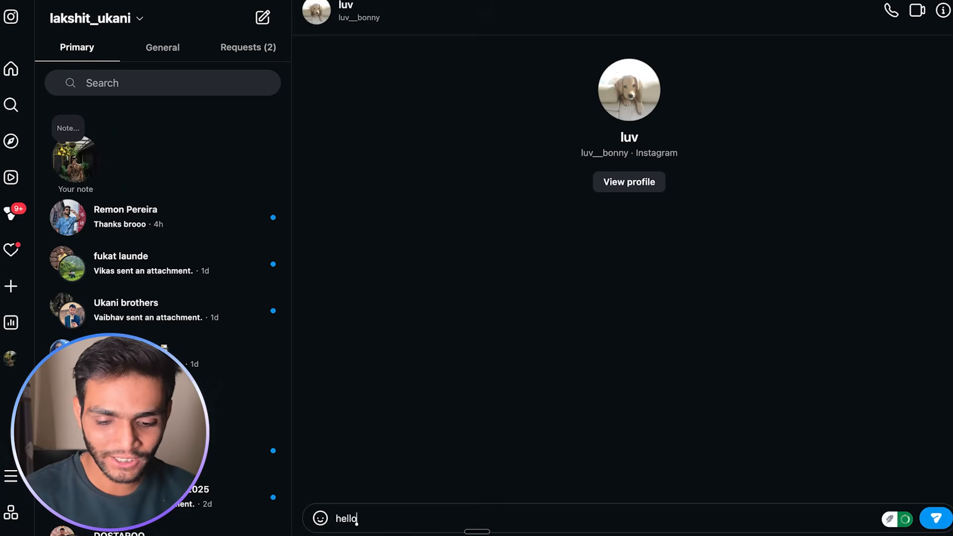
key("Return")
type("how are oyu?")
key("Return")
type("wh")
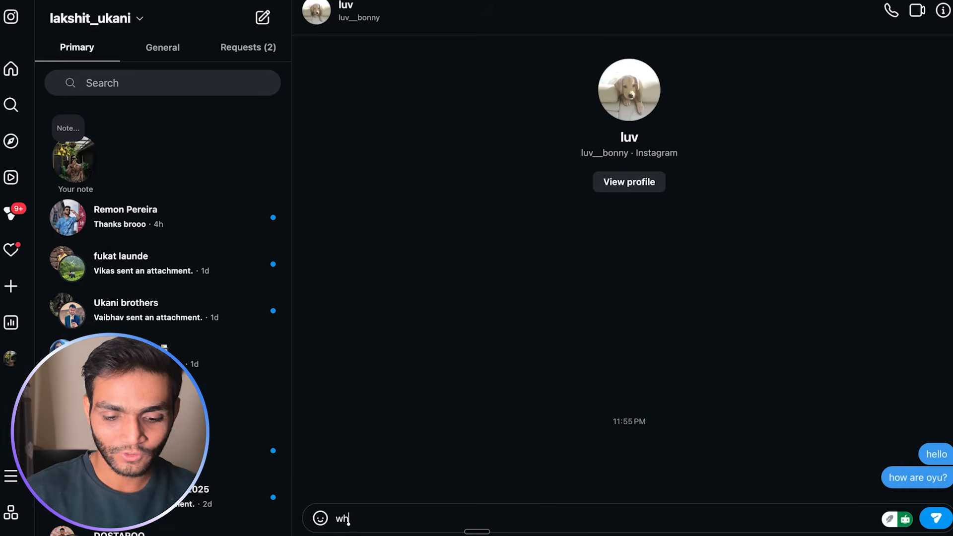
key("Return")
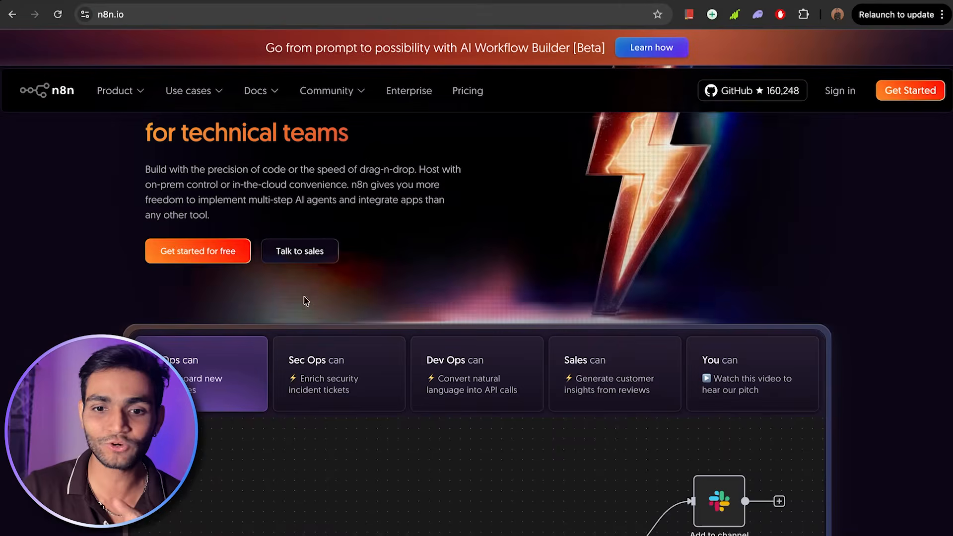
- View n8n's pricing plans, and look through Hostinger's self-hosted n8n offer down to the plan cards
left_click(467, 93)
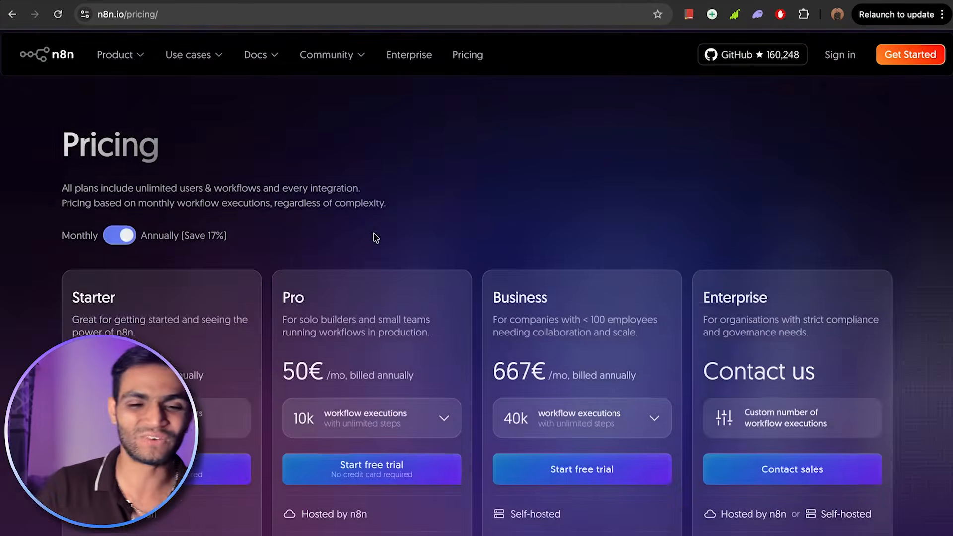
scroll(375, 236, "down", 2)
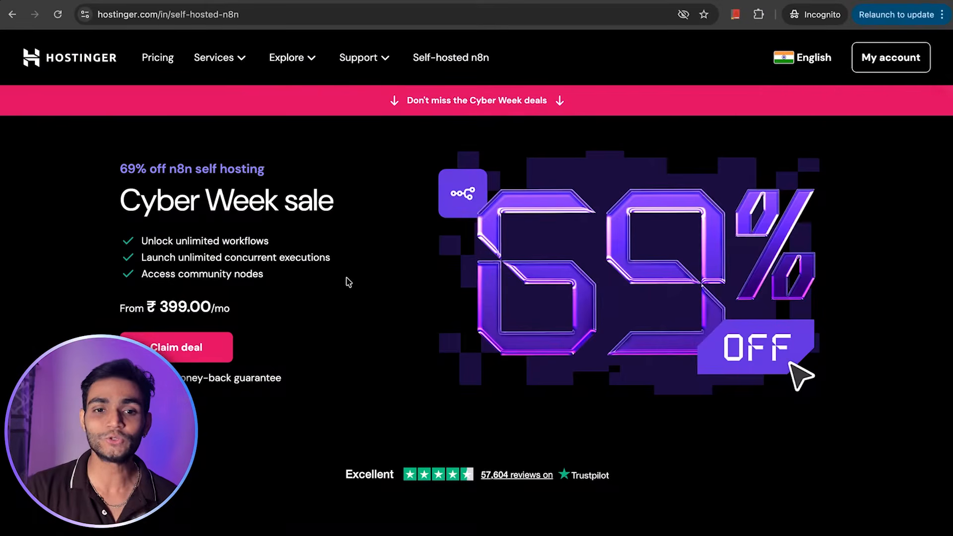
scroll(348, 282, "down", 1)
scroll(349, 282, "up", 1)
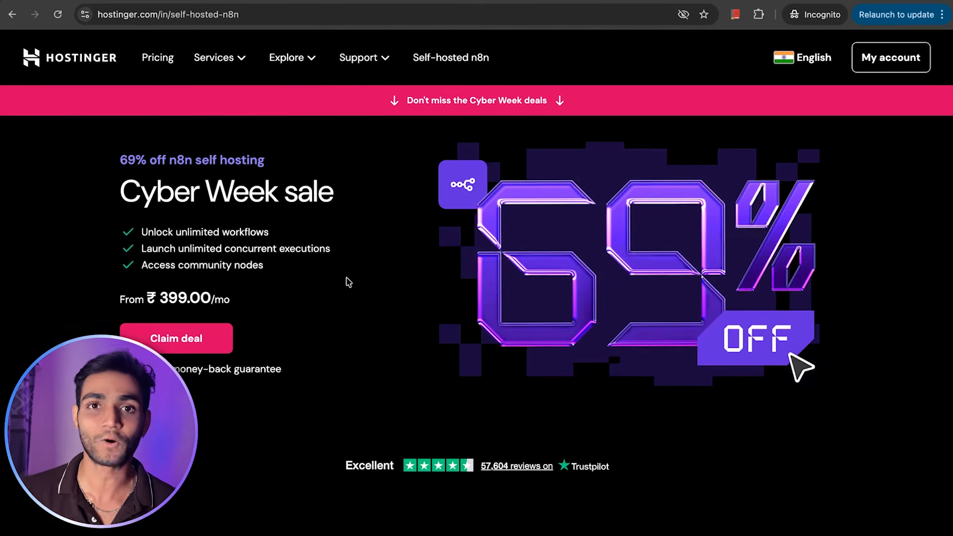
scroll(349, 282, "down", 8)
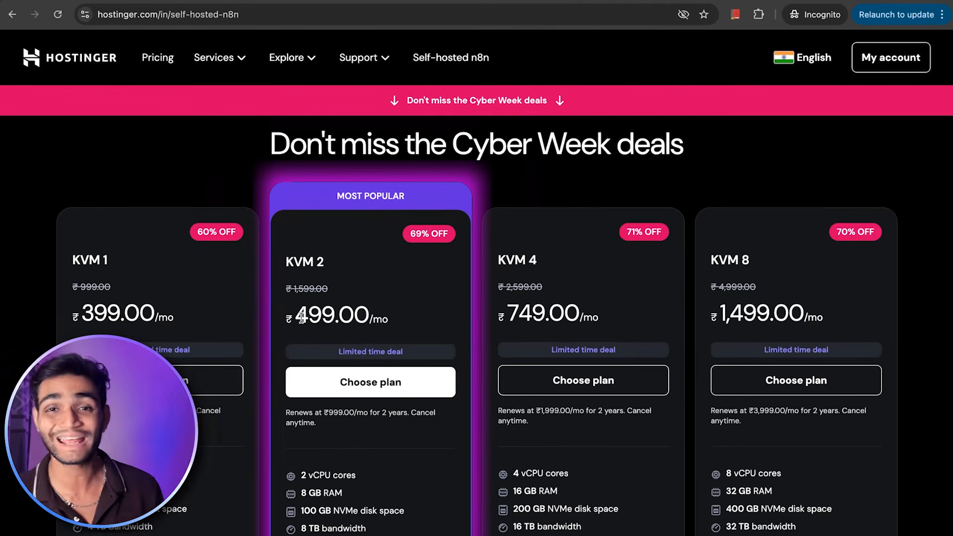
- Choose Hostinger's KVM 2 plan and apply the coupon code LAKSHIT10 in the cart
left_click(385, 389)
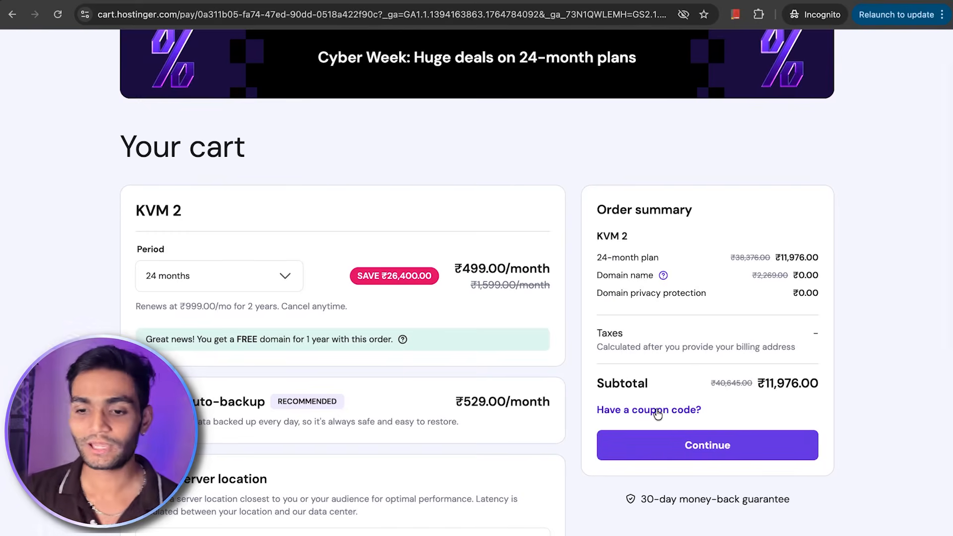
left_click(658, 411)
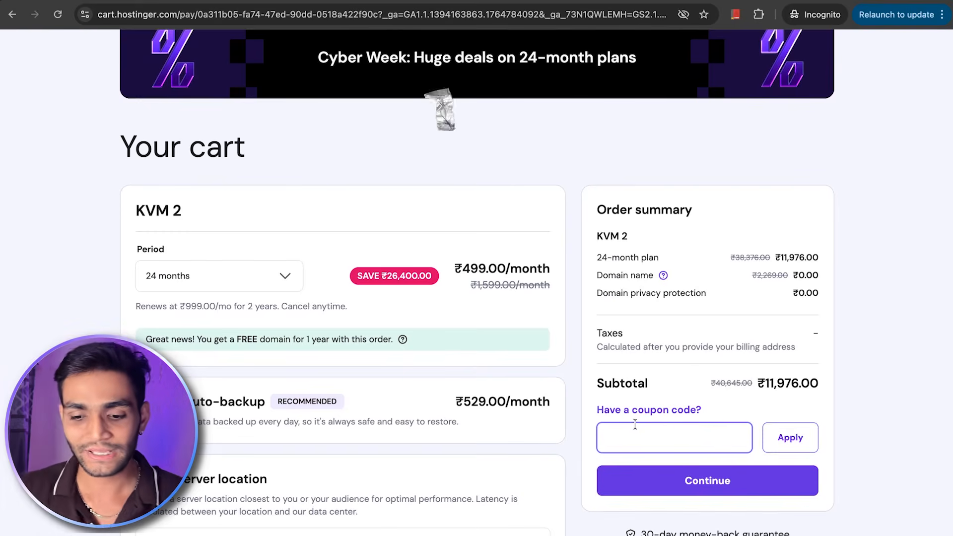
type("LAKSHIT10")
left_click(775, 437)
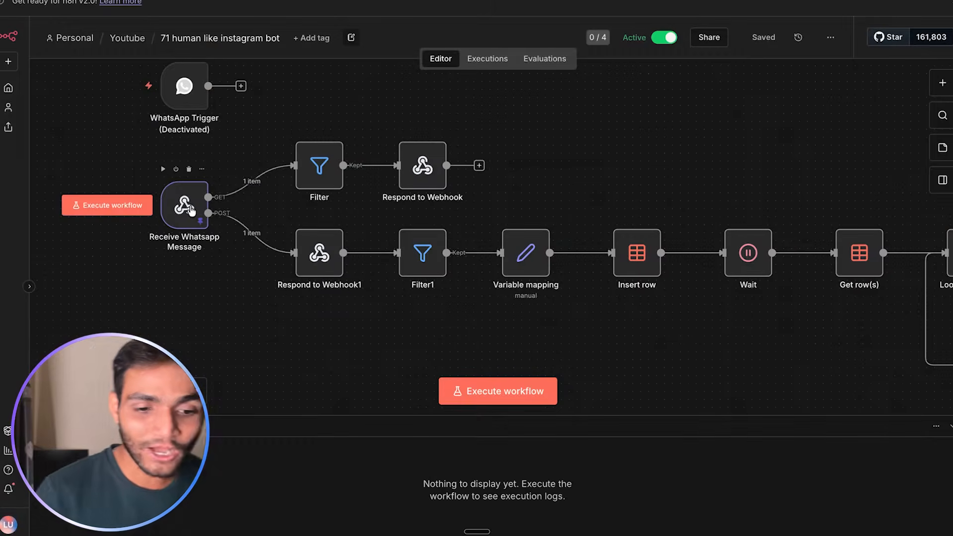
- Examine the Receive Whatsapp Message webhook's settings and its pinned JSON output in the n8n workflow
double_click(191, 205)
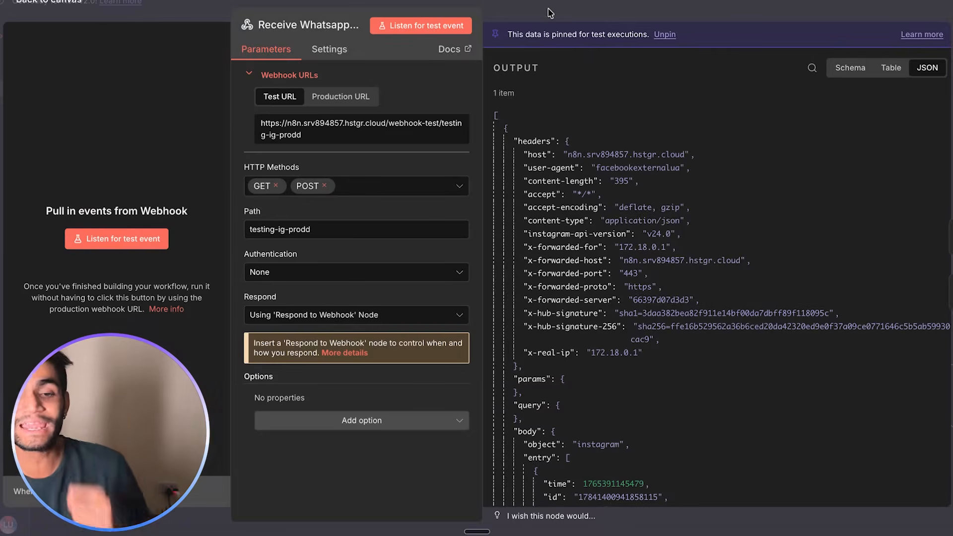
scroll(607, 224, "down", 7)
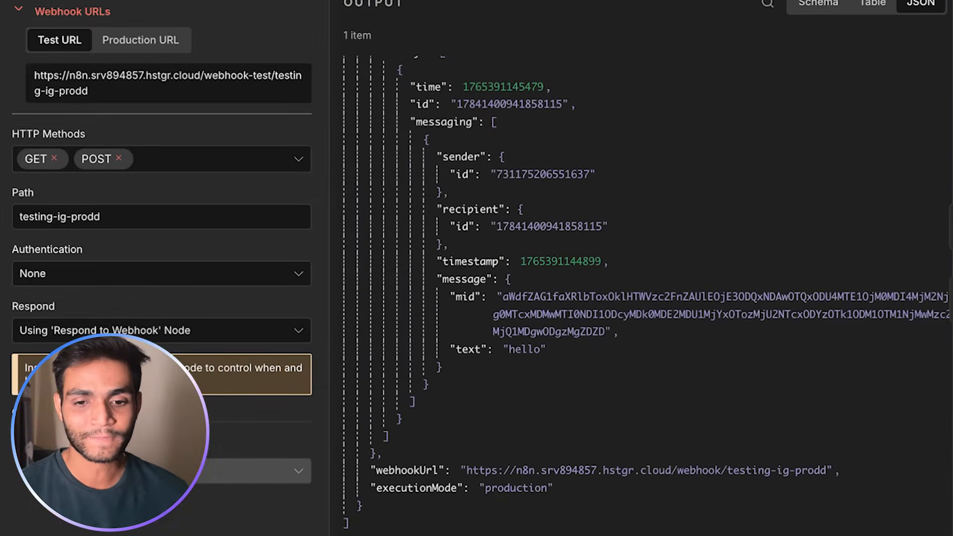
key("Escape")
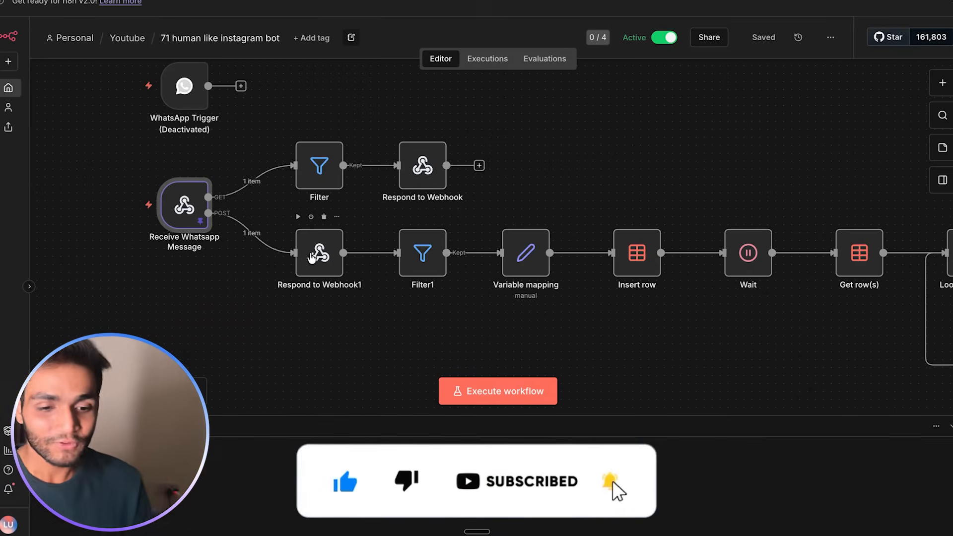
- Check the Respond With setting of the Respond to Webhook1 node and revisit the Receive Whatsapp Message webhook
mouse_move(321, 224)
double_click(338, 250)
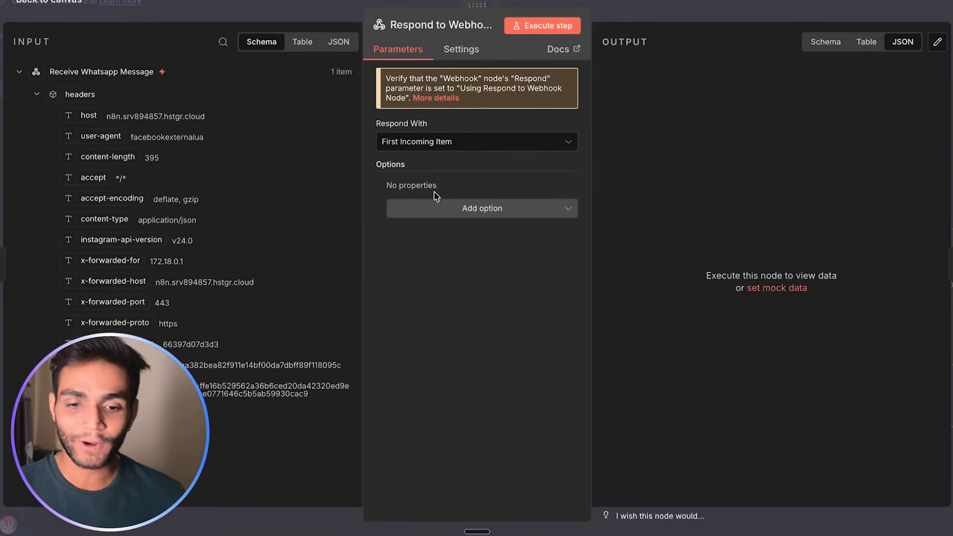
left_click(650, 5)
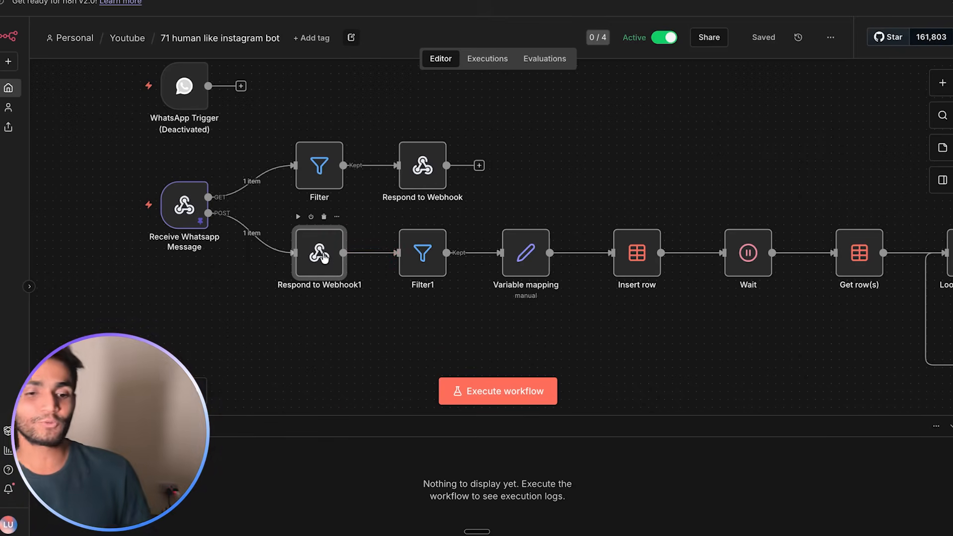
double_click(320, 254)
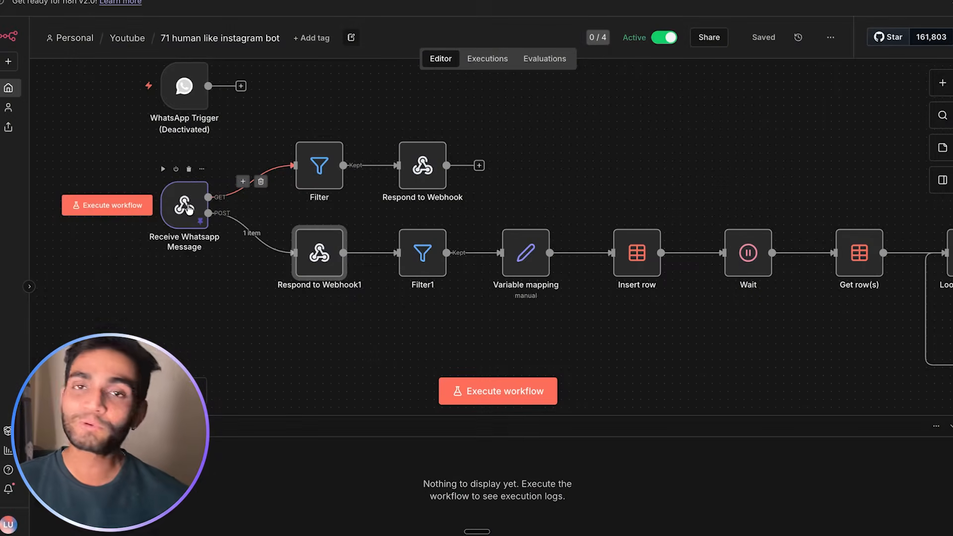
double_click(185, 205)
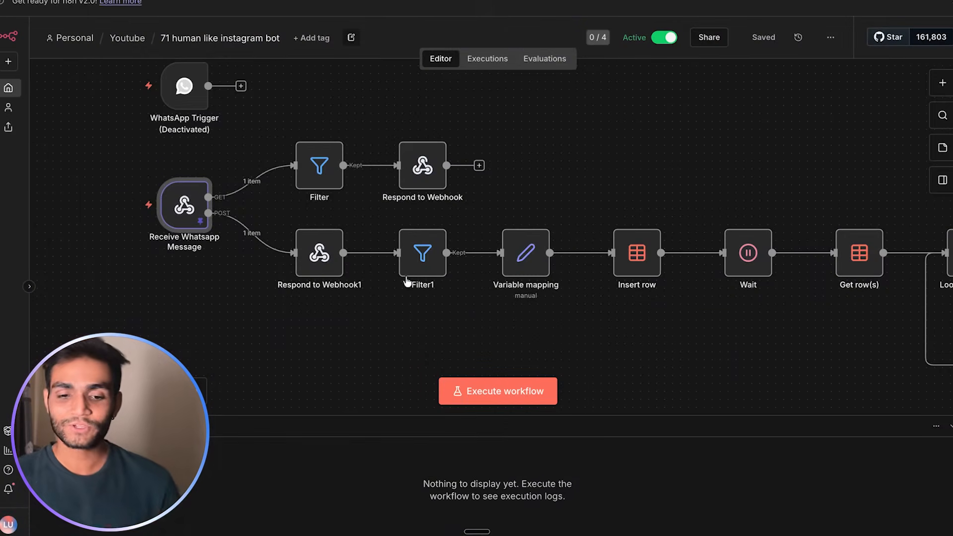
- Review the Filter1 node's is_echo condition and highlight the bot's first reply in the Instagram chat
double_click(422, 250)
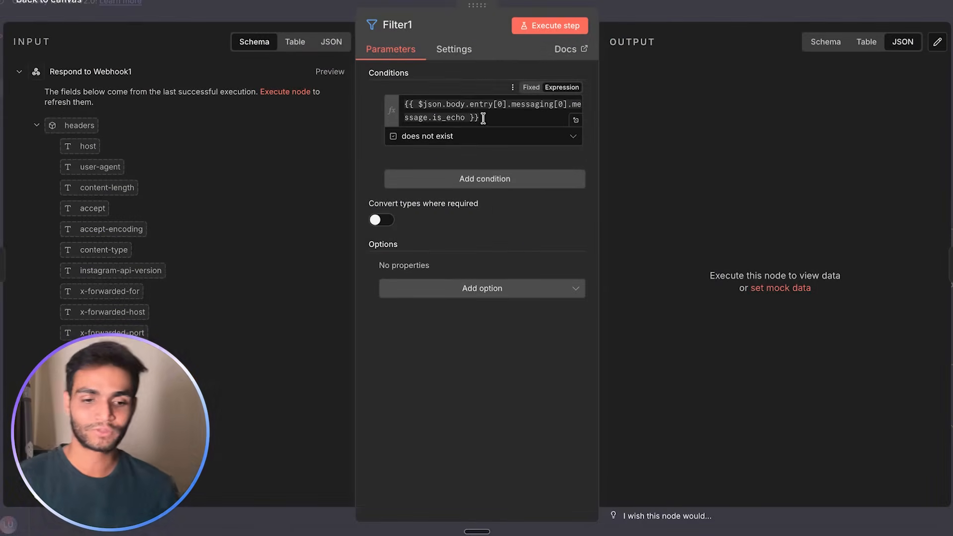
left_click(618, 16)
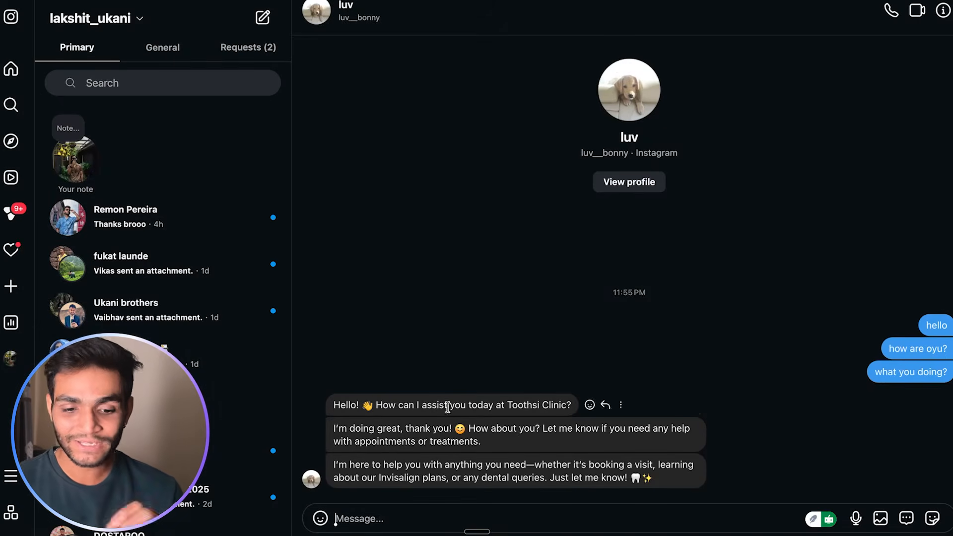
left_click_drag(330, 405, 541, 405)
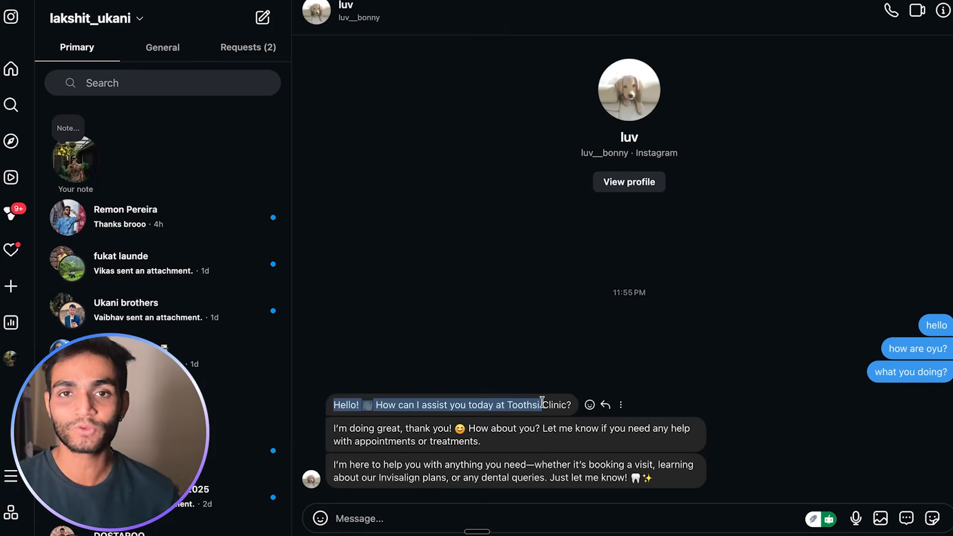
left_click(579, 364)
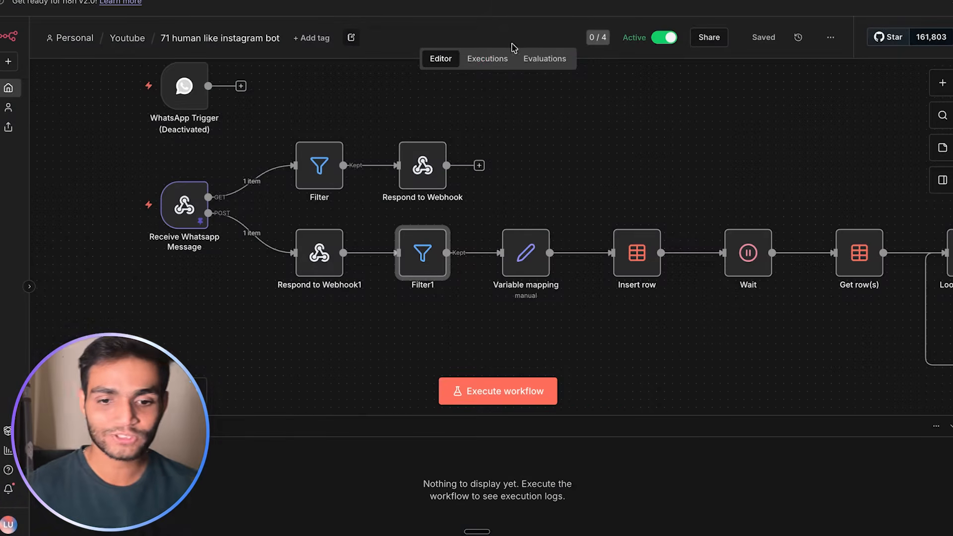
- Inspect the Filter1 input of the latest workflow execution for the message text and is_echo value
left_click(498, 59)
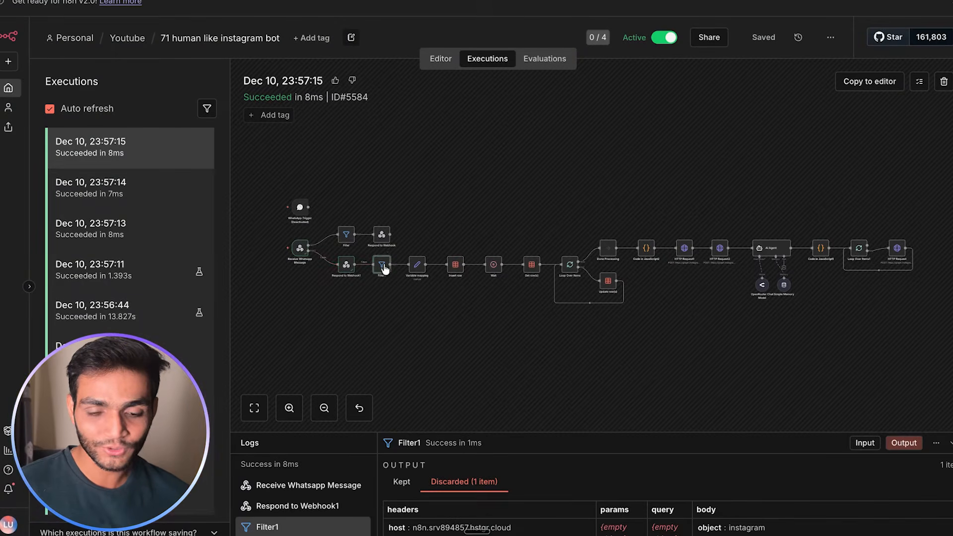
double_click(382, 266)
scroll(222, 316, "down", 8)
scroll(222, 317, "down", 4)
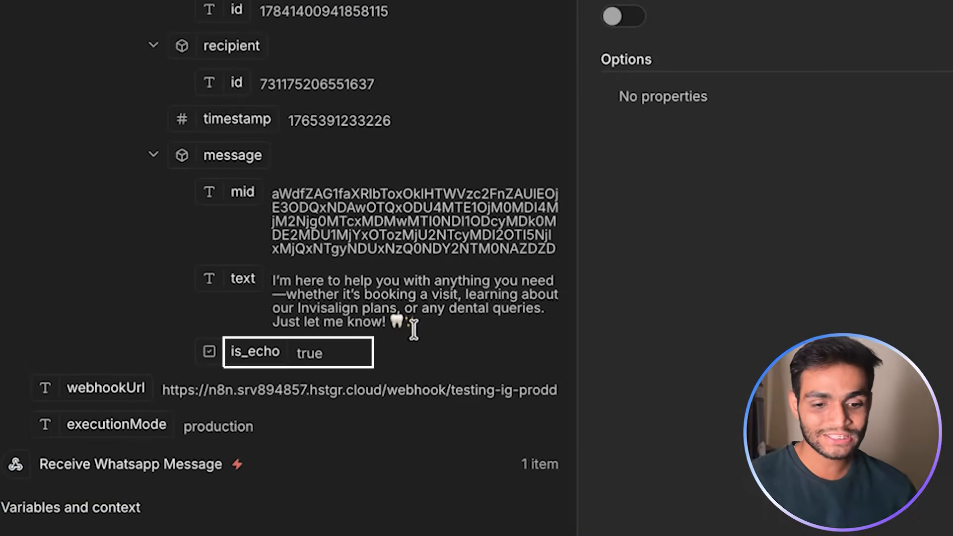
left_click_drag(421, 322, 272, 290)
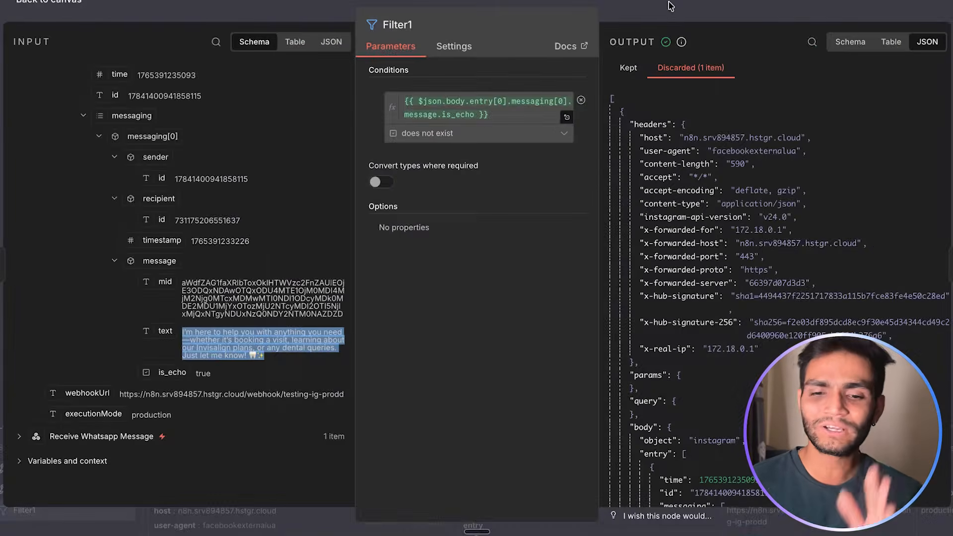
left_click(669, 3)
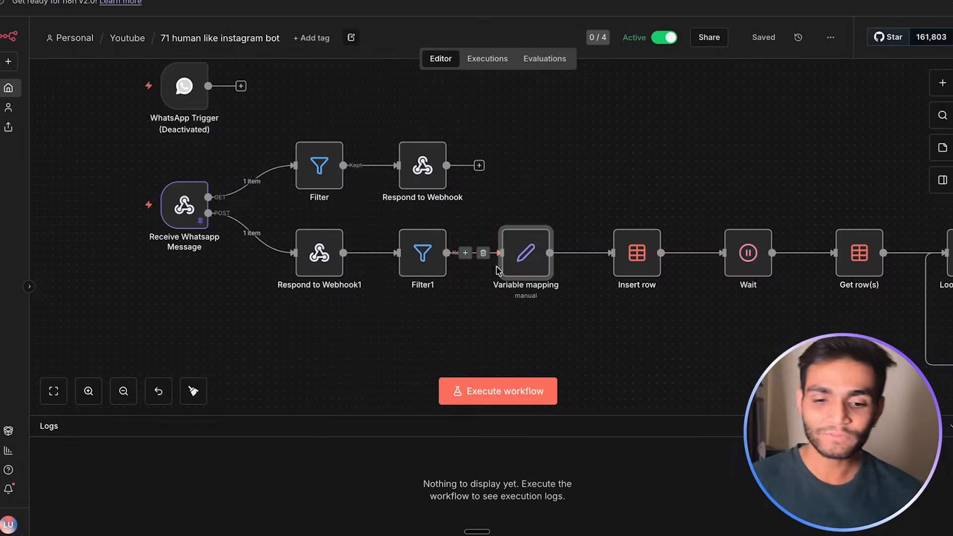
- Review the message, number and message_id fields in the Variable mapping node against the webhook data
double_click(526, 253)
double_click(437, 150)
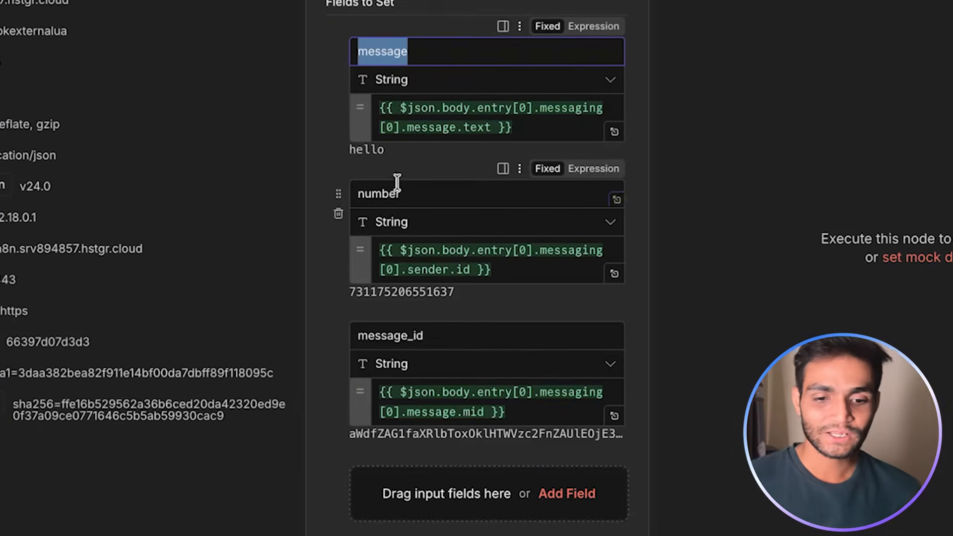
double_click(397, 183)
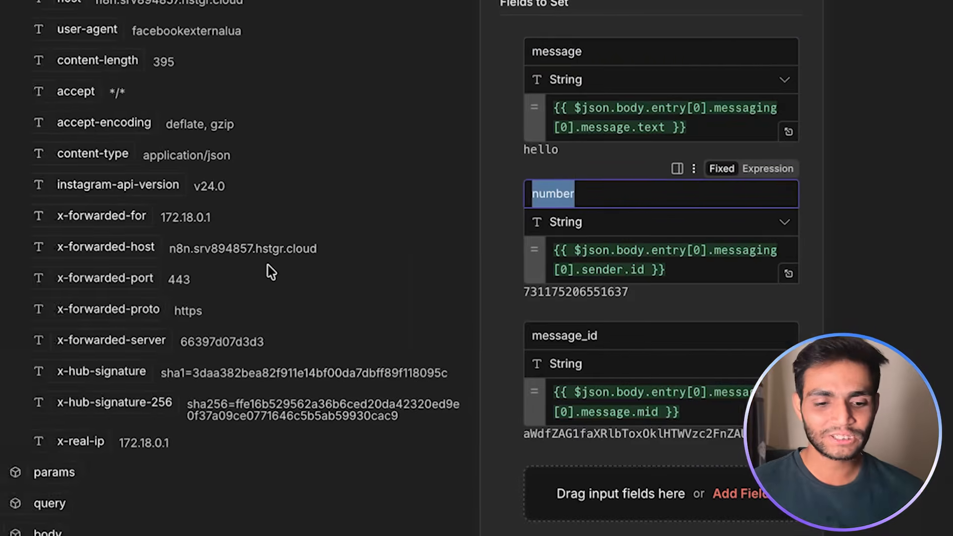
scroll(93, 265, "down", 5)
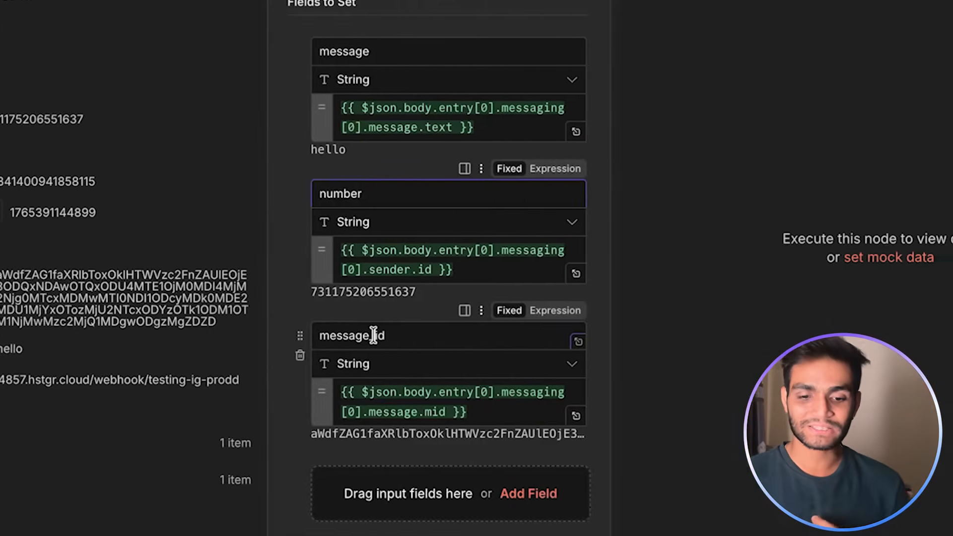
double_click(586, 336)
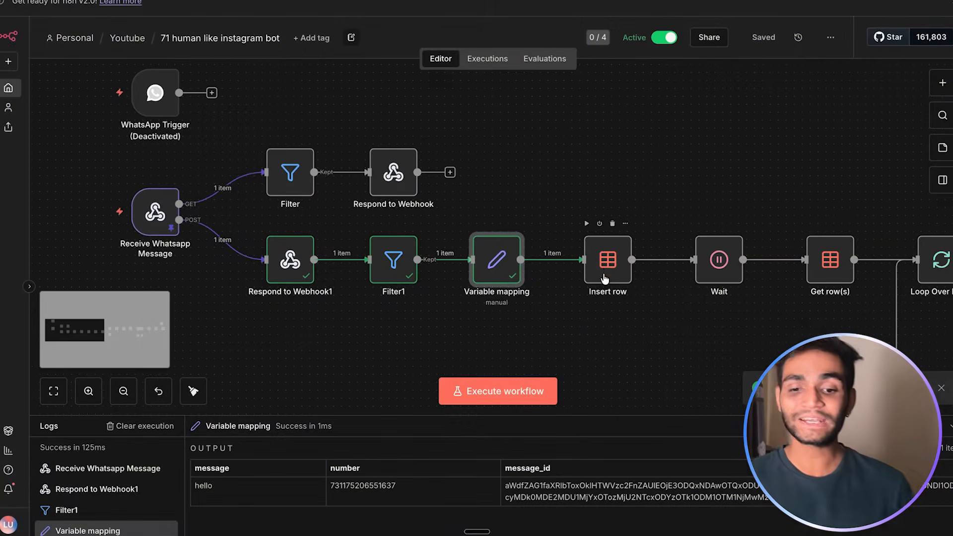
- Review the Insert row node's column mapping and the Wait node's time interval settings
double_click(603, 247)
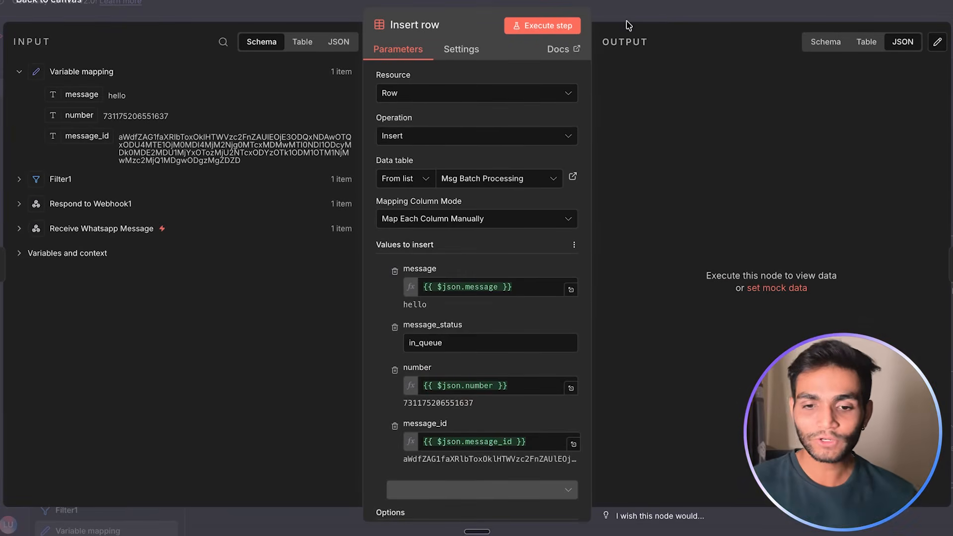
key("Escape")
double_click(719, 256)
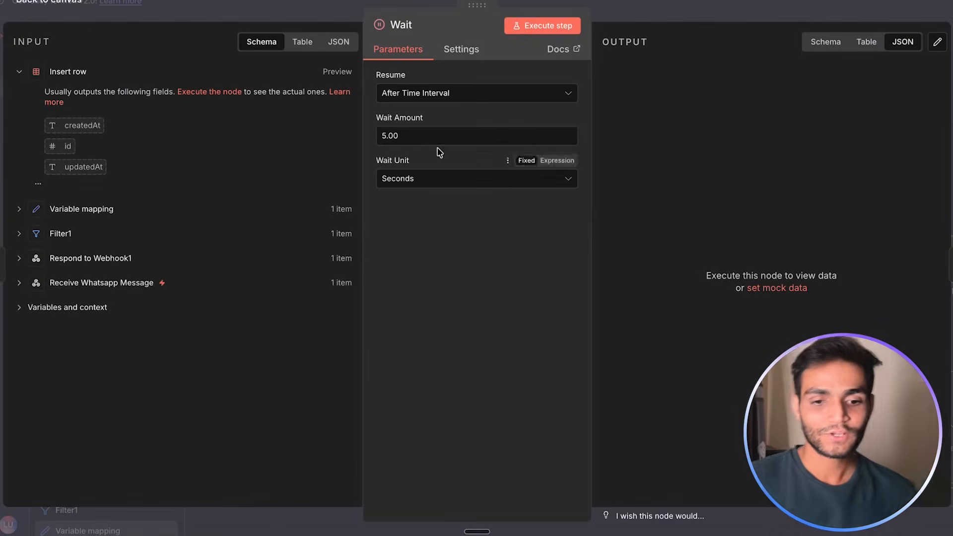
left_click_drag(407, 133, 365, 131)
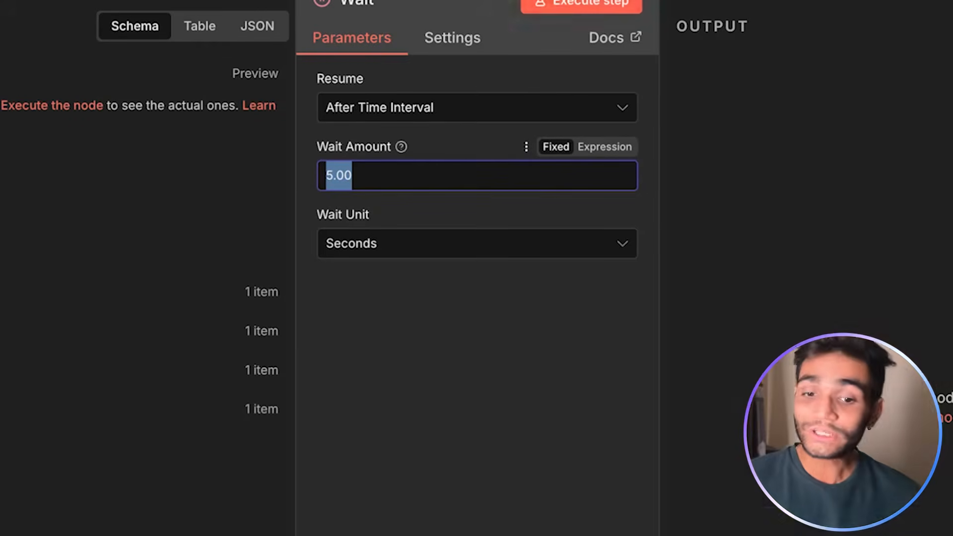
double_click(625, 3)
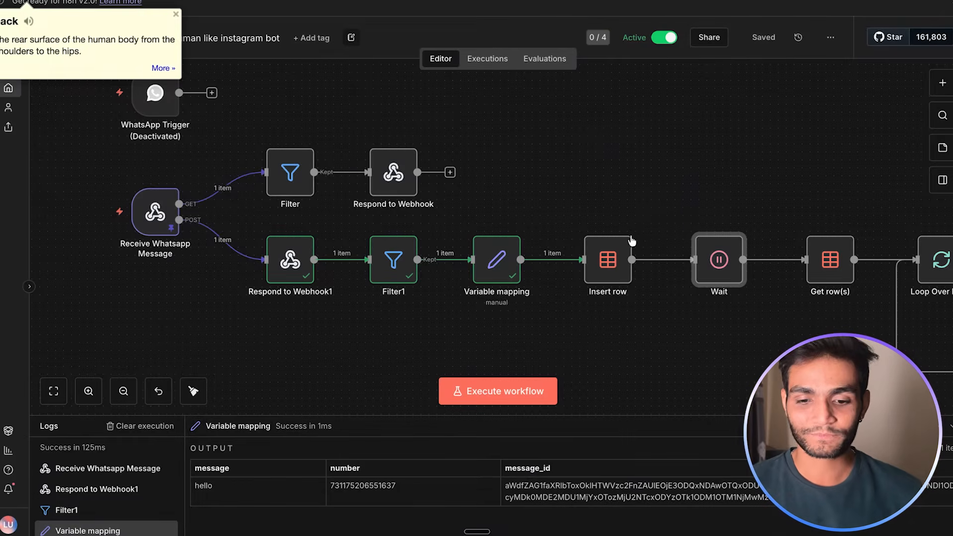
- Reopen the Insert row node and examine its message and message_status values
double_click(615, 266)
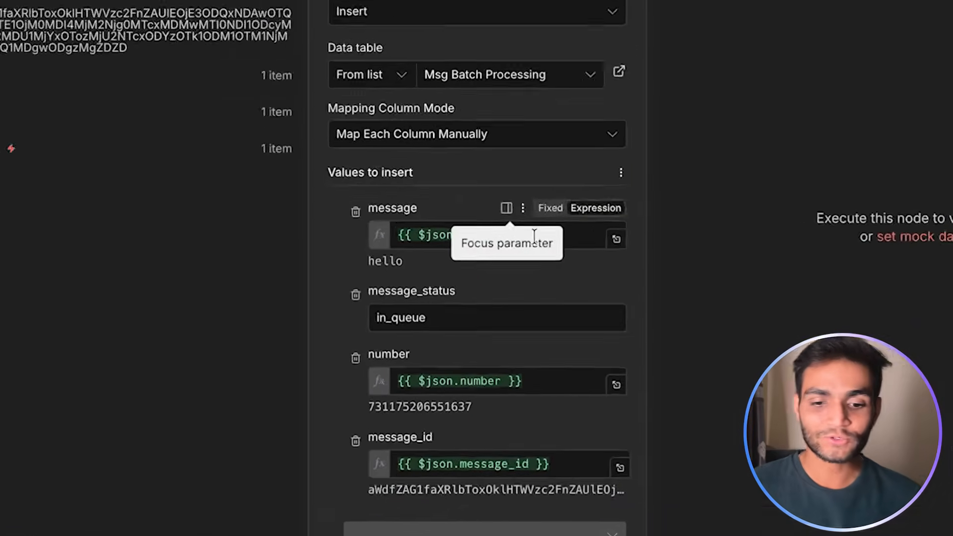
left_click_drag(513, 287, 436, 285)
left_click(359, 302)
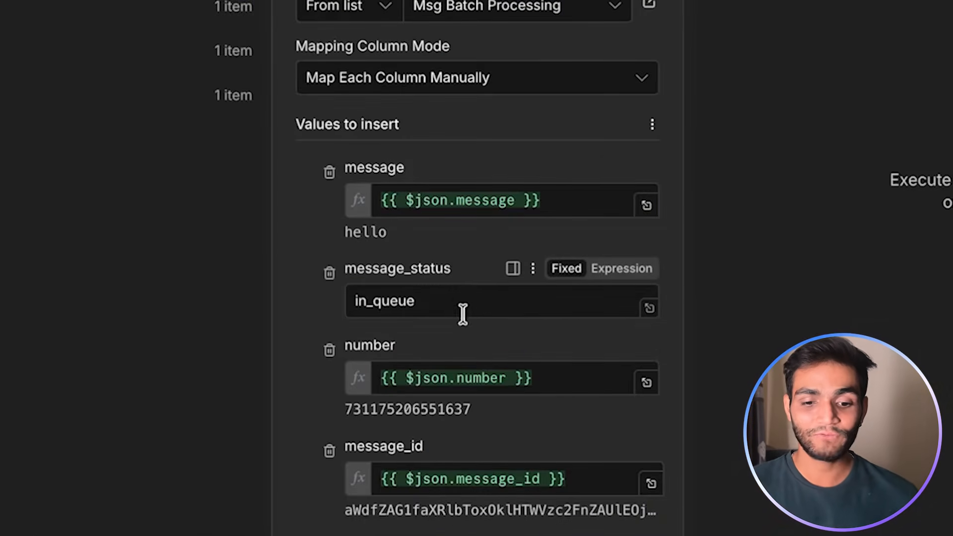
- Examine the message_status and number values mapped in the Insert row node
double_click(399, 300)
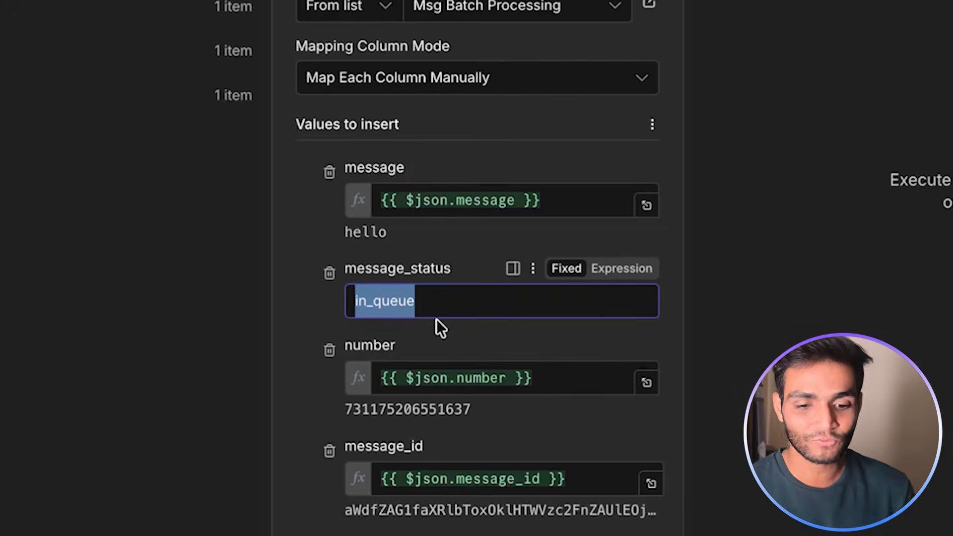
left_click(446, 378)
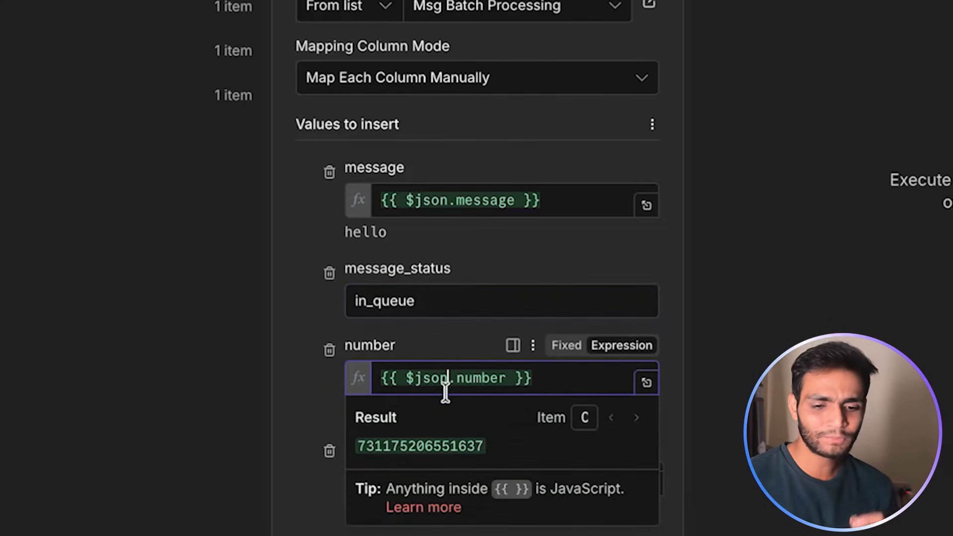
left_click(320, 439)
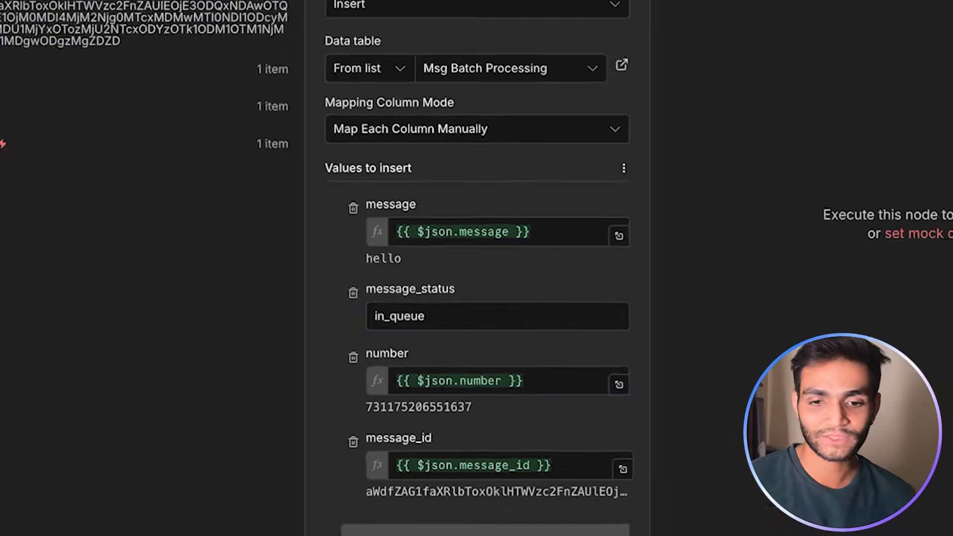
- Execute the Insert row node and the Wait node individually to pass the test message along
left_click(557, 28)
left_click(655, 2)
double_click(710, 253)
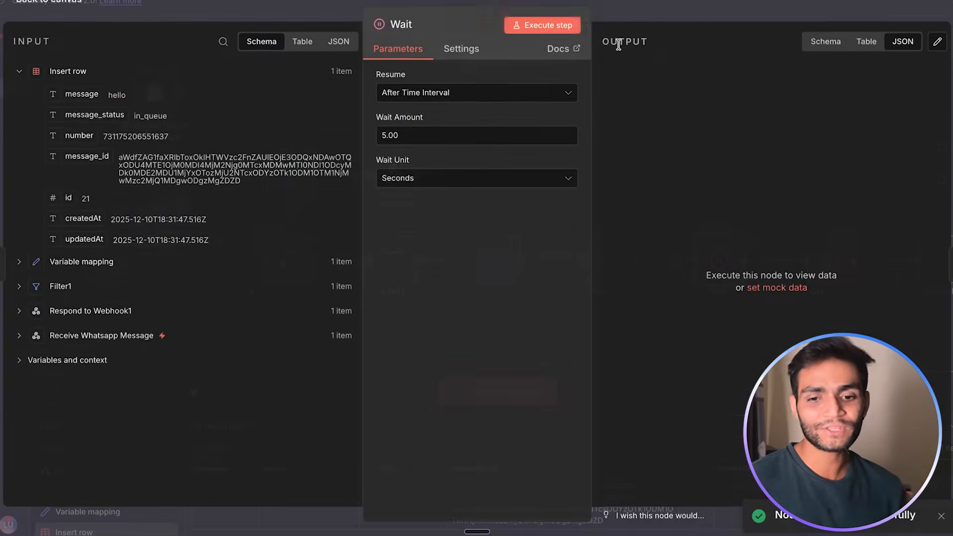
left_click(521, 25)
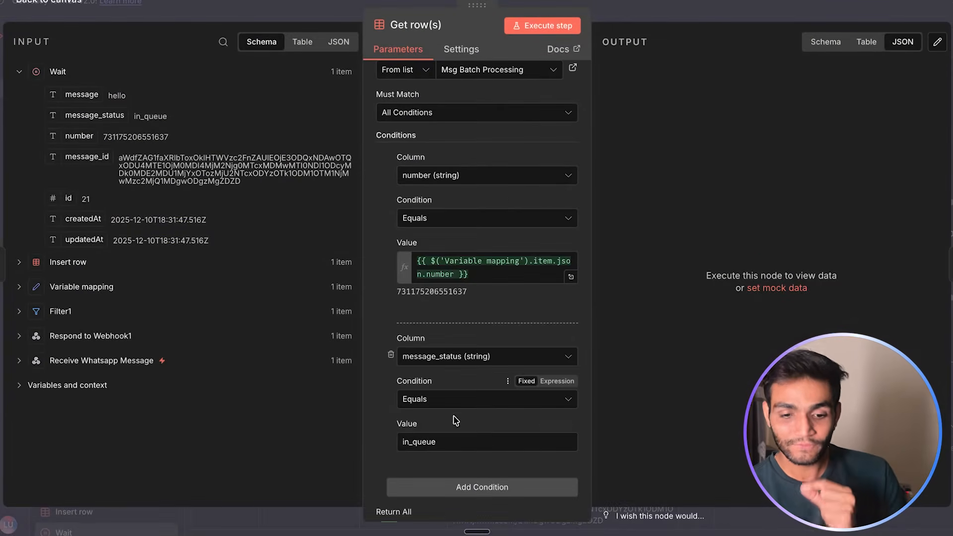
- Check the message_status equals in_queue condition in the Get row(s) node and execute that node
left_click(422, 441)
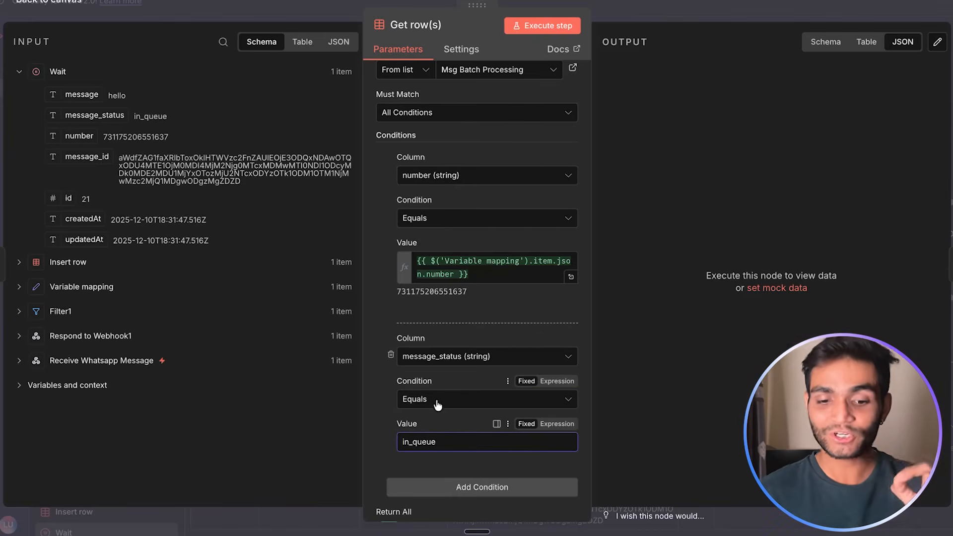
double_click(443, 441)
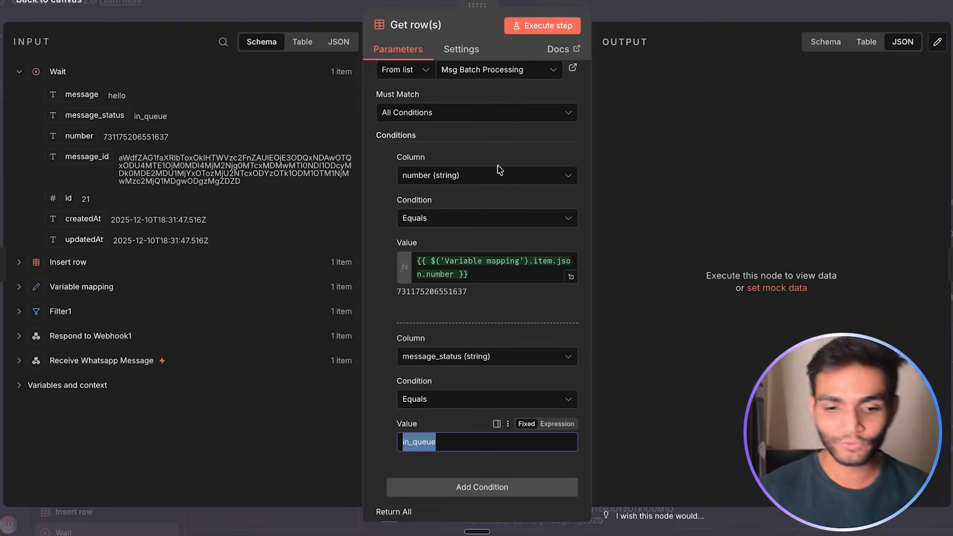
left_click(555, 25)
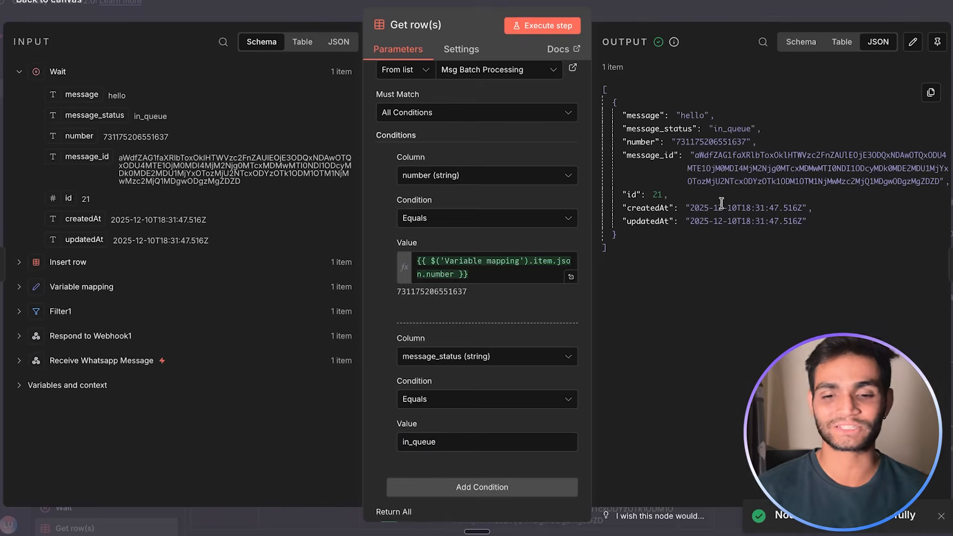
left_click(676, 4)
- Review the Update row(s) node's processed value for message_status and run the loop branch through Done Processing
scroll(628, 208, "right", 5)
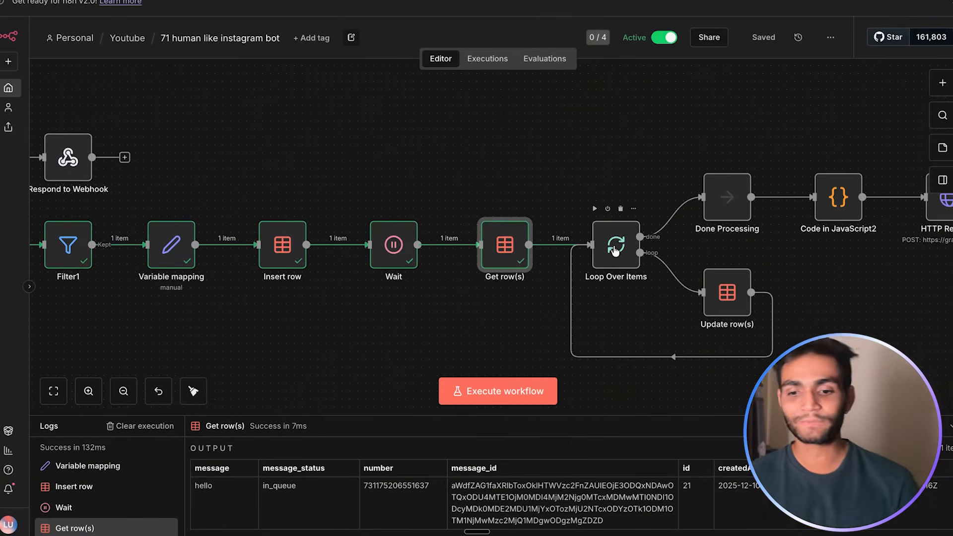
left_click(724, 295)
double_click(725, 295)
scroll(470, 317, "down", 4)
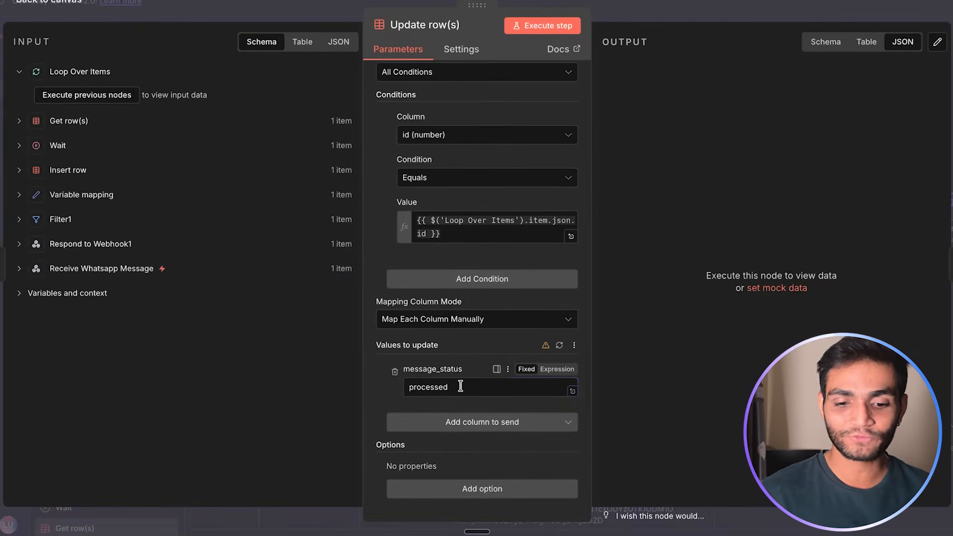
left_click_drag(460, 388, 395, 390)
key("Escape")
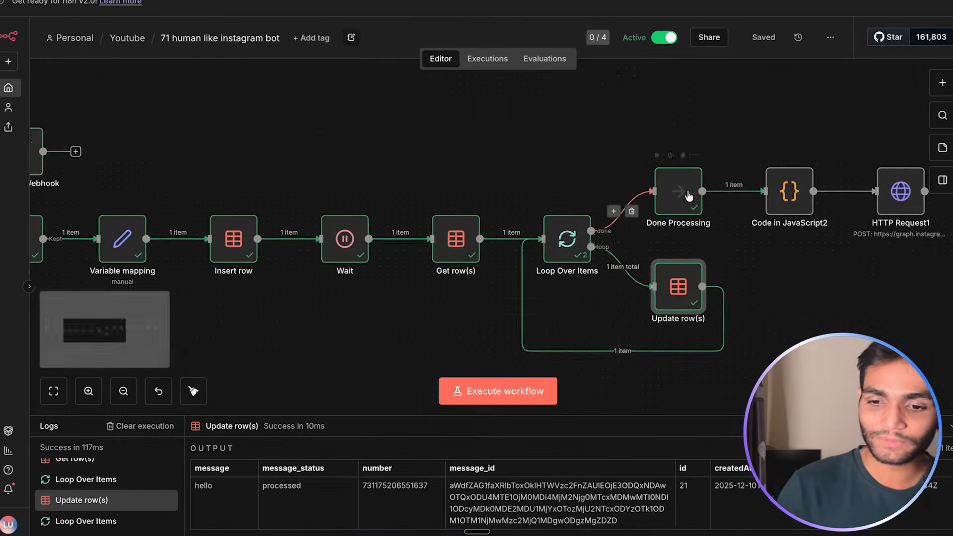
- Execute the Code in JavaScript2 node and inspect the combined_message in its output
scroll(607, 189, "right", 5)
double_click(607, 188)
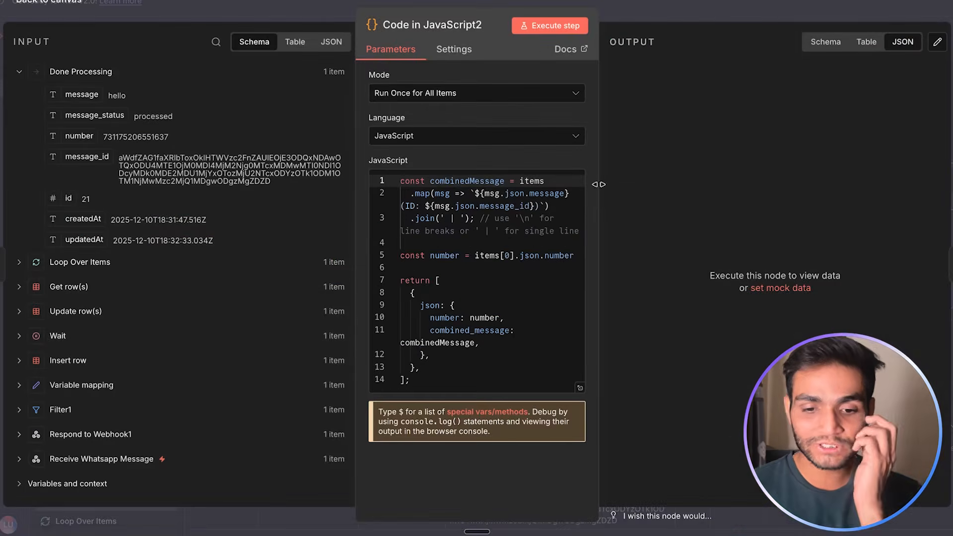
left_click(557, 27)
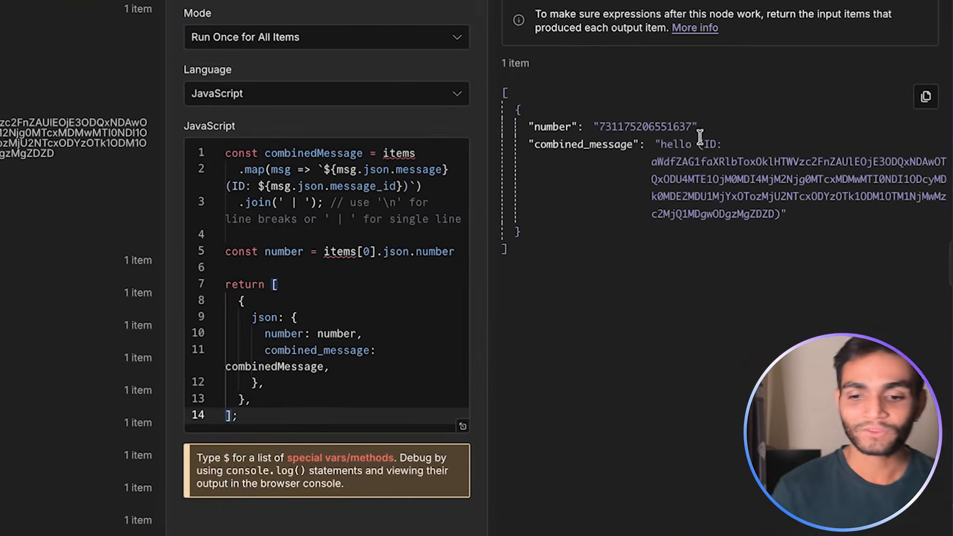
left_click_drag(760, 174, 732, 173)
left_click_drag(704, 143, 764, 223)
left_click(705, 9)
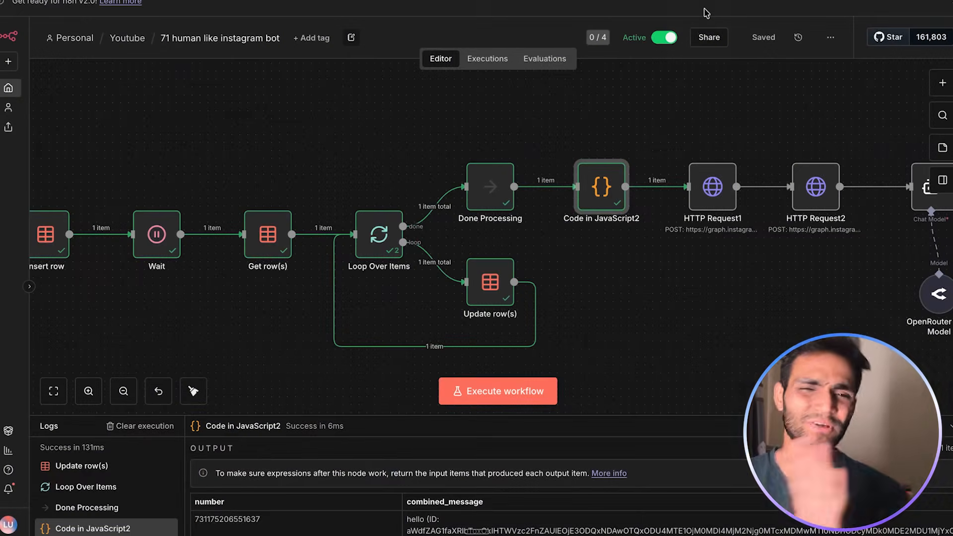
- Reopen the Code in JavaScript2 node and point out the message text within combined_message
double_click(598, 201)
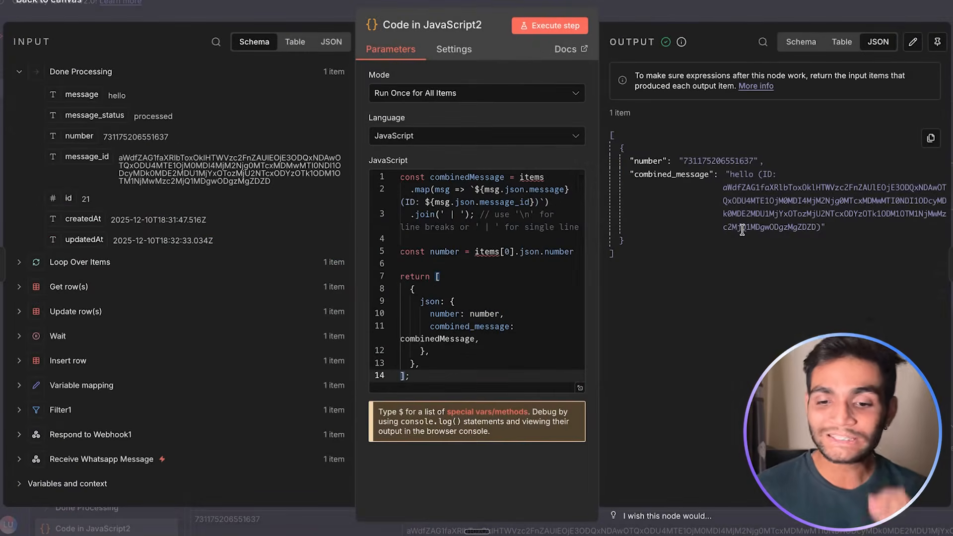
left_click_drag(755, 172, 731, 173)
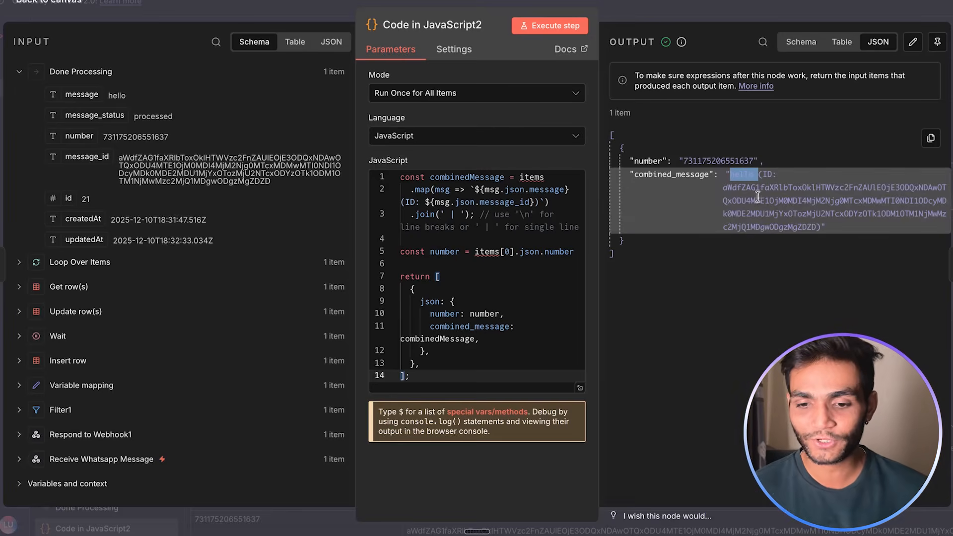
left_click(713, 5)
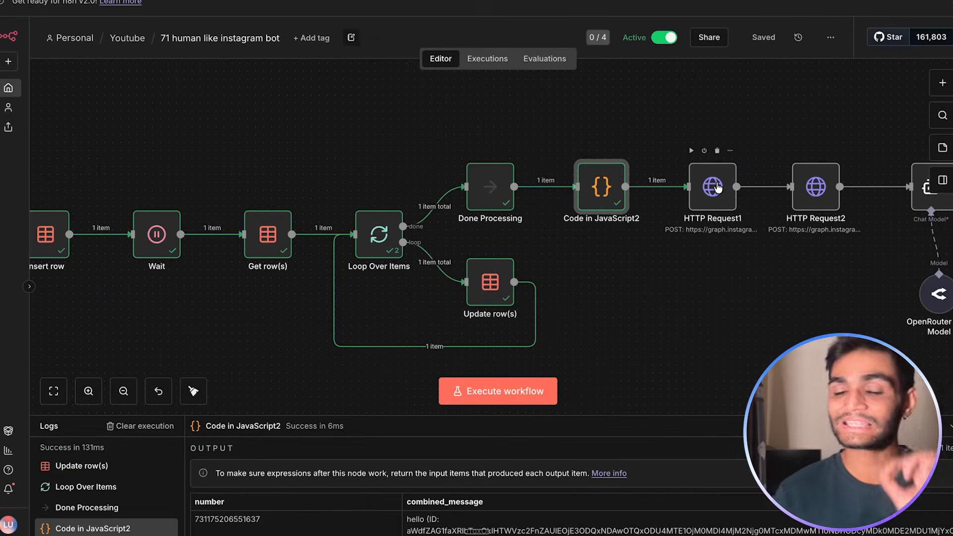
- Check the mark_seen sender_action in the HTTP Request1 node's JSON body and execute the node
double_click(713, 187)
scroll(501, 228, "down", 10)
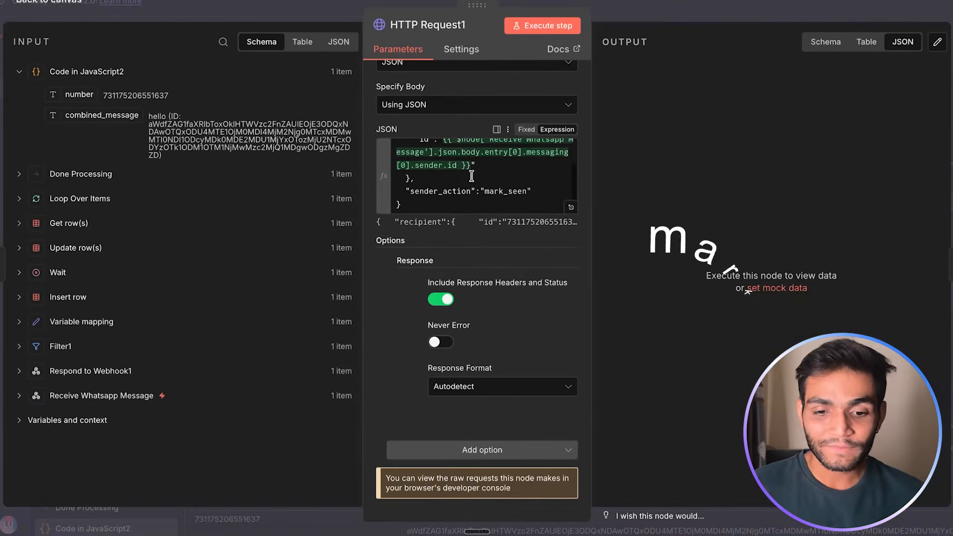
double_click(505, 191)
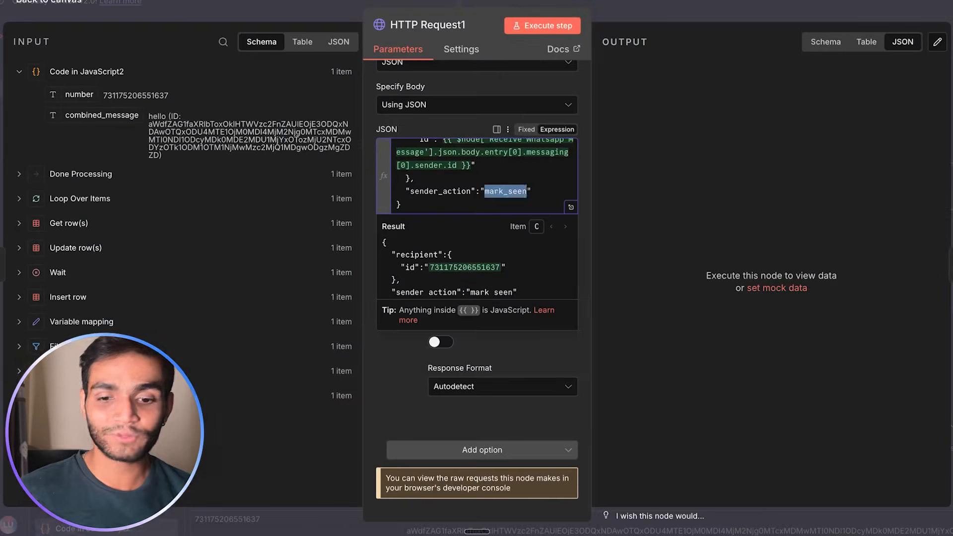
left_click(545, 190)
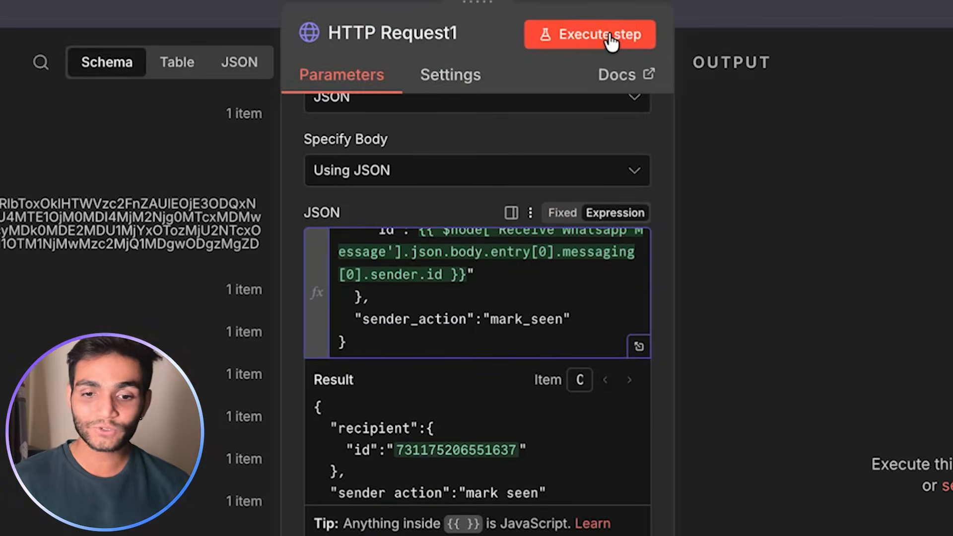
left_click(610, 37)
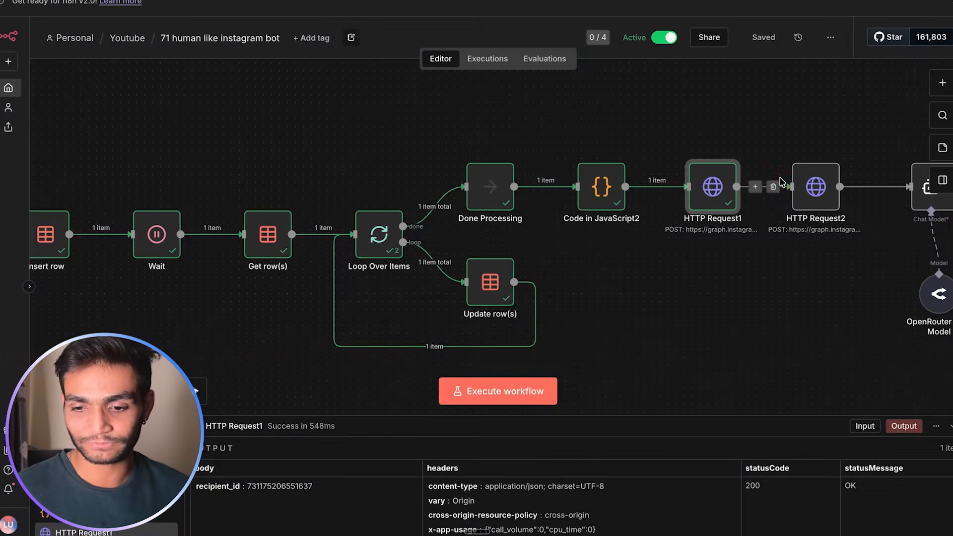
- Inspect the typing_on sender_action in the HTTP Request2 node's JSON body
double_click(814, 187)
scroll(474, 254, "down", 10)
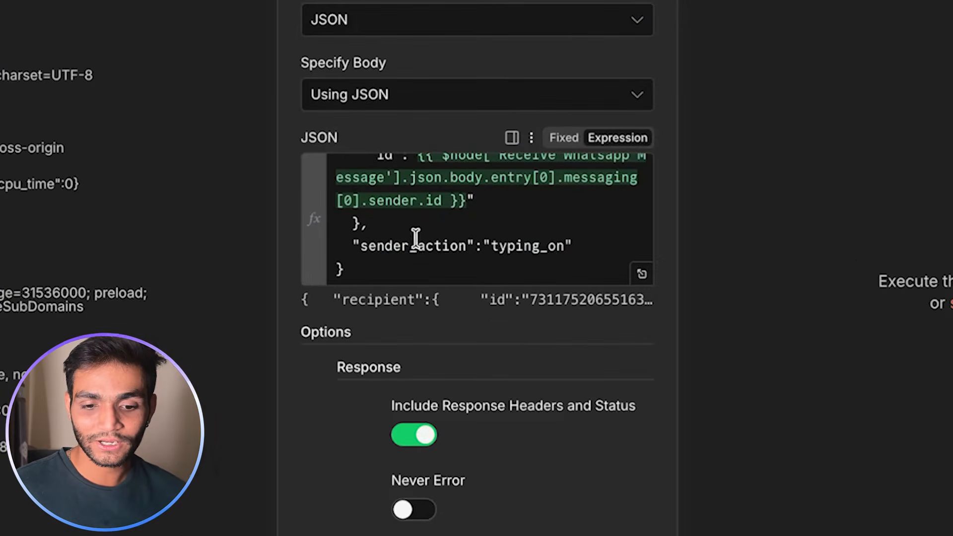
double_click(532, 246)
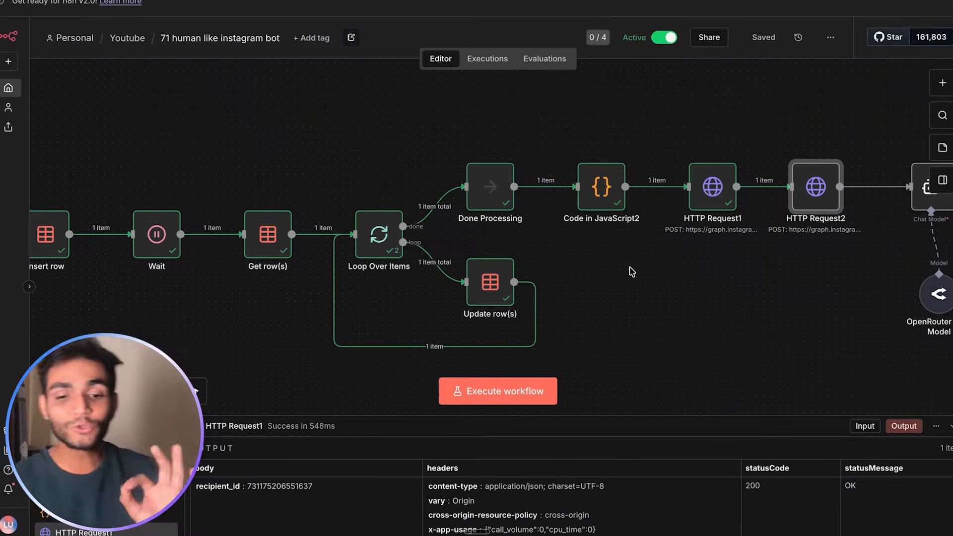
- Execute the HTTP Request2 node to send the typing indicator
scroll(632, 272, "down", 5)
scroll(632, 272, "up", 4)
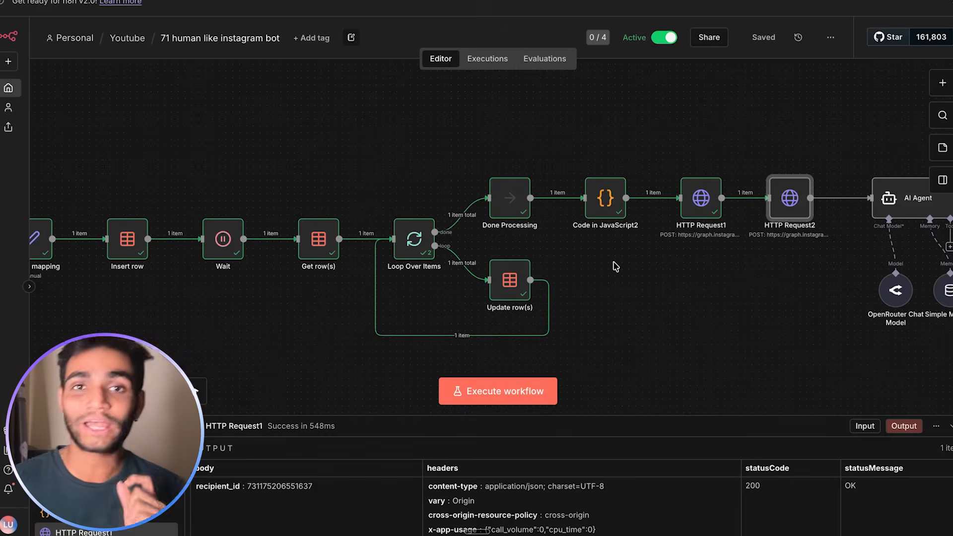
double_click(794, 203)
left_click(558, 27)
left_click(661, 5)
- Examine the AI Agent's user message prompt expression and its full resolved combined_message in the expression editor
scroll(687, 251, "right", 3)
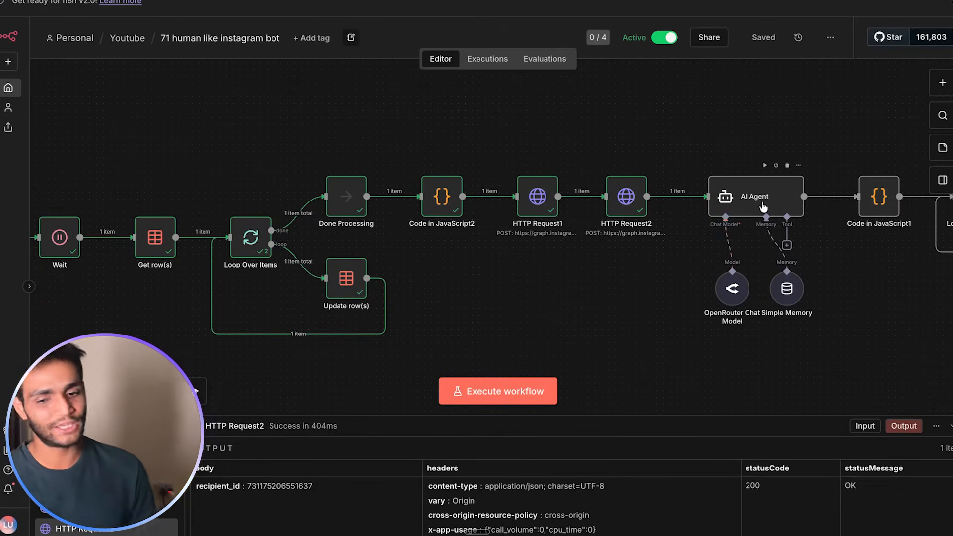
left_click(763, 206)
double_click(763, 206)
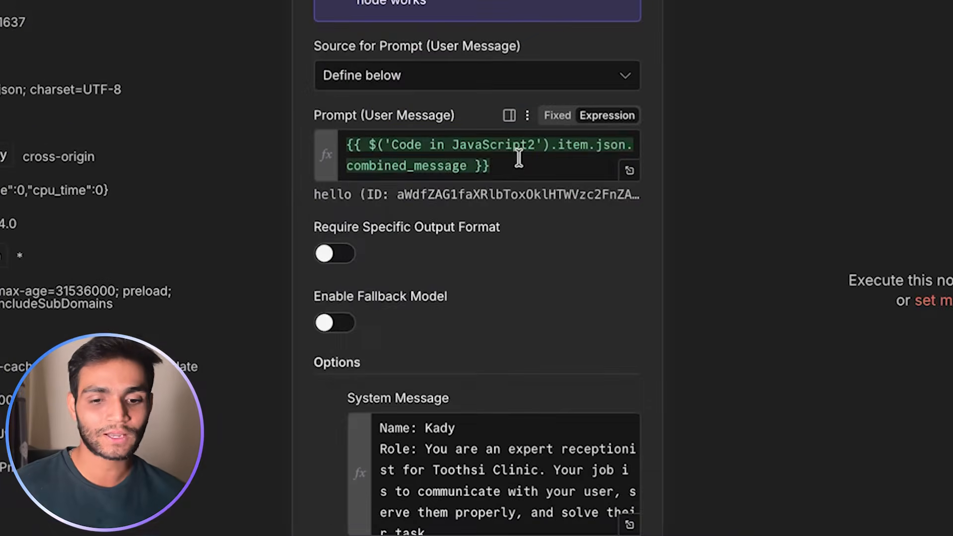
left_click(501, 207)
left_click(465, 172)
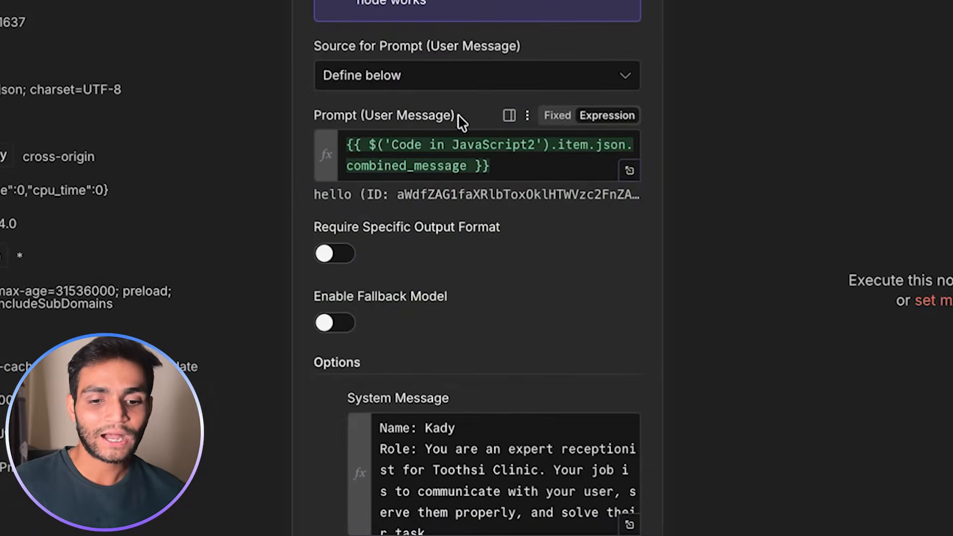
left_click_drag(315, 194, 480, 194)
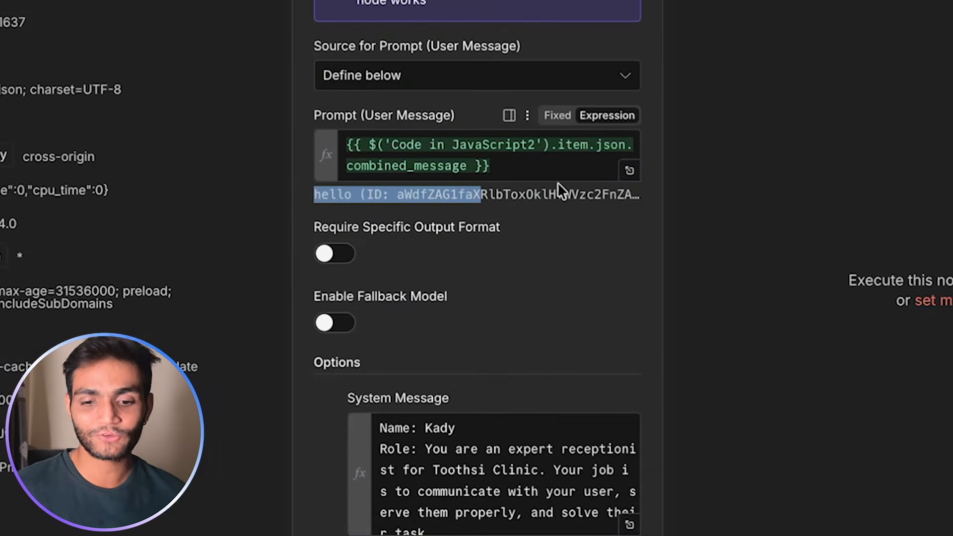
left_click(631, 171)
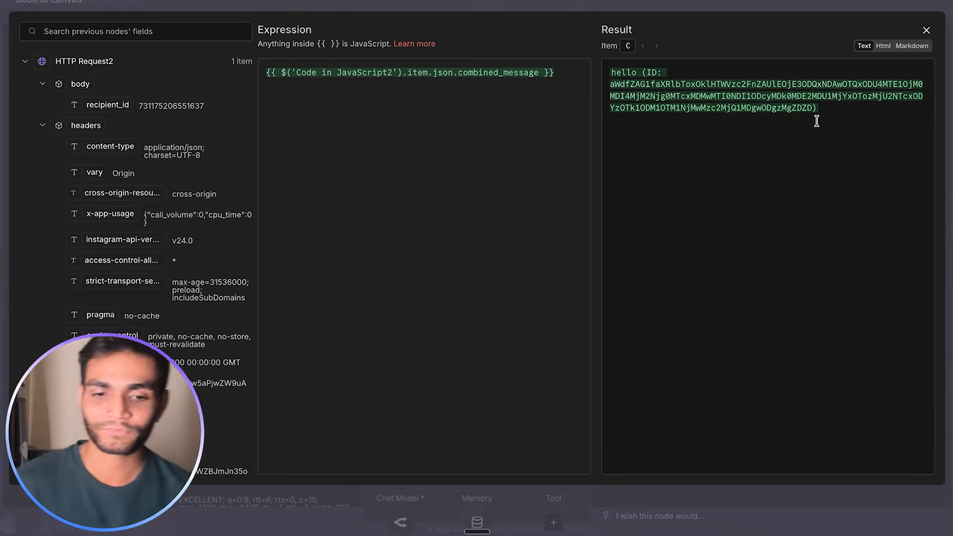
left_click(725, 2)
- Review the whole workflow, highlighting the Receive Whatsapp Message trigger and the HTTP Request nodes that call Instagram
scroll(653, 149, "down", 5)
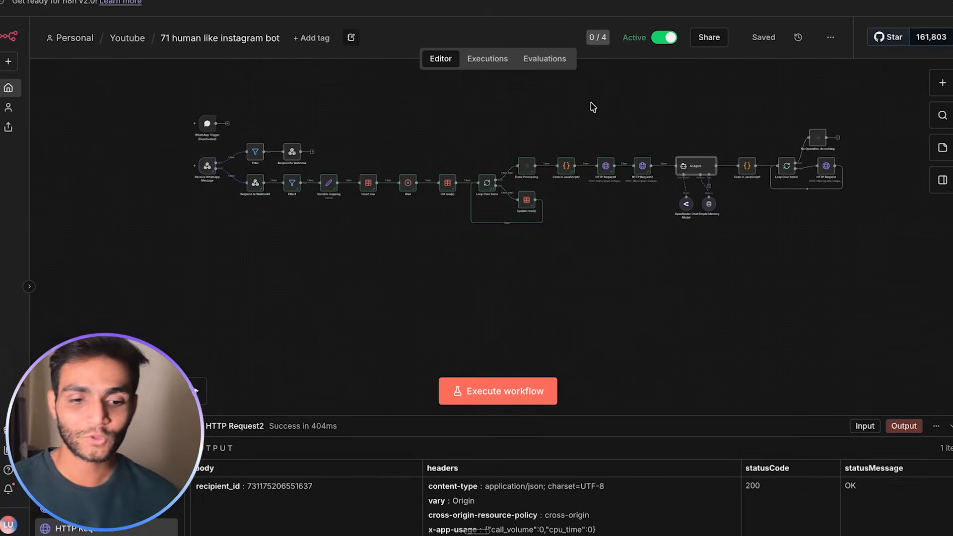
left_click_drag(177, 143, 224, 200)
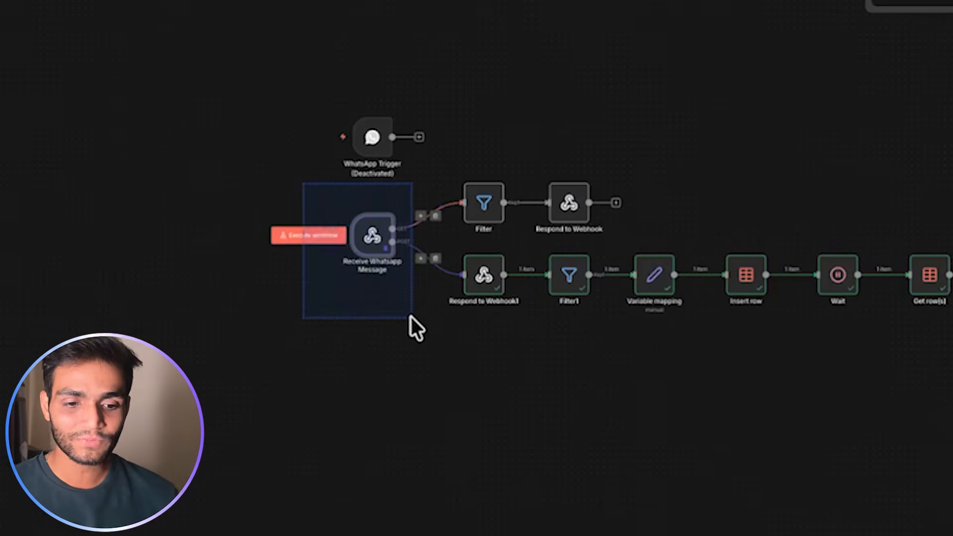
left_click_drag(412, 317, 413, 317)
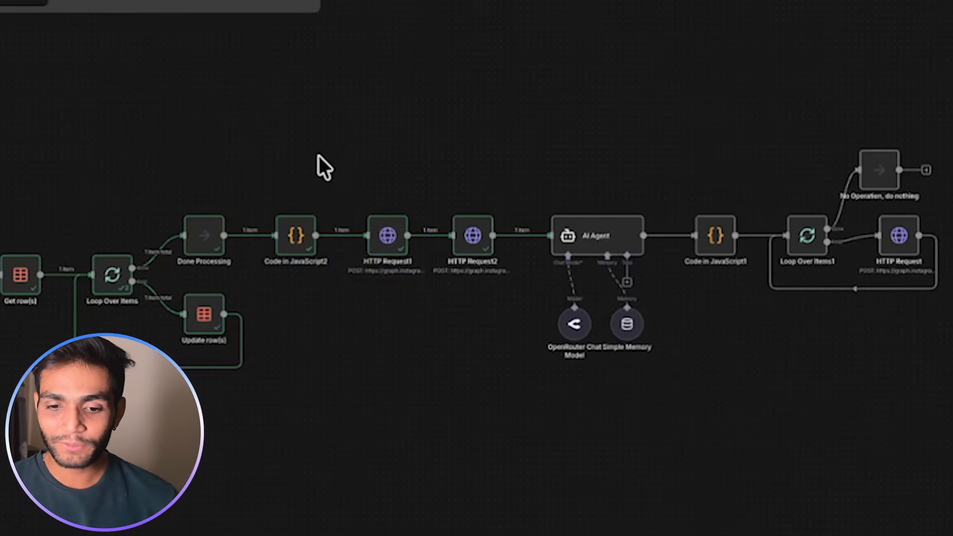
left_click_drag(320, 159, 533, 355)
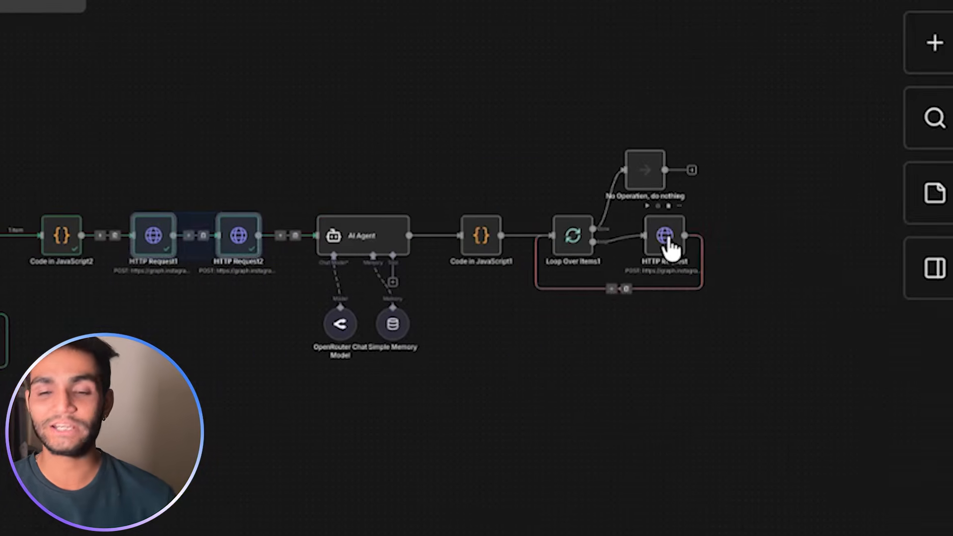
left_click(900, 238)
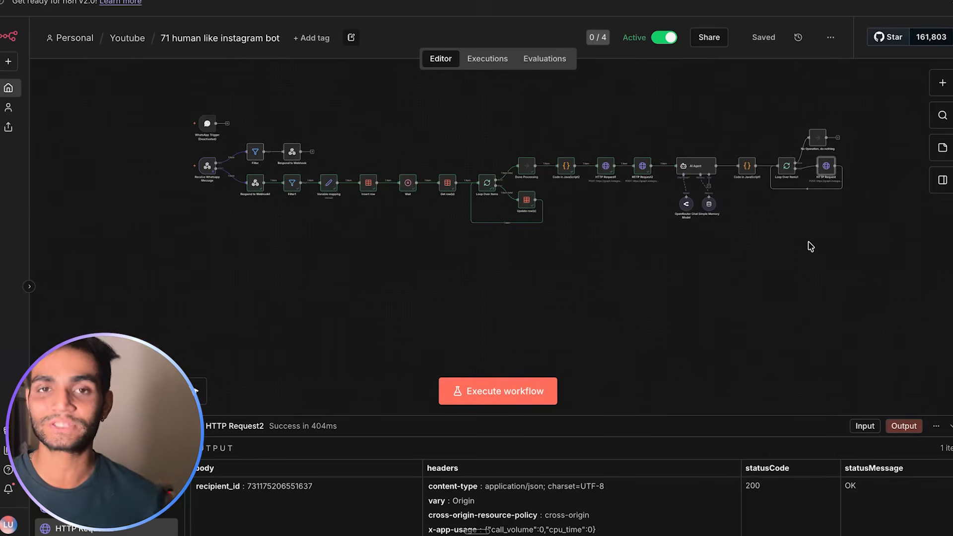
left_click(797, 247)
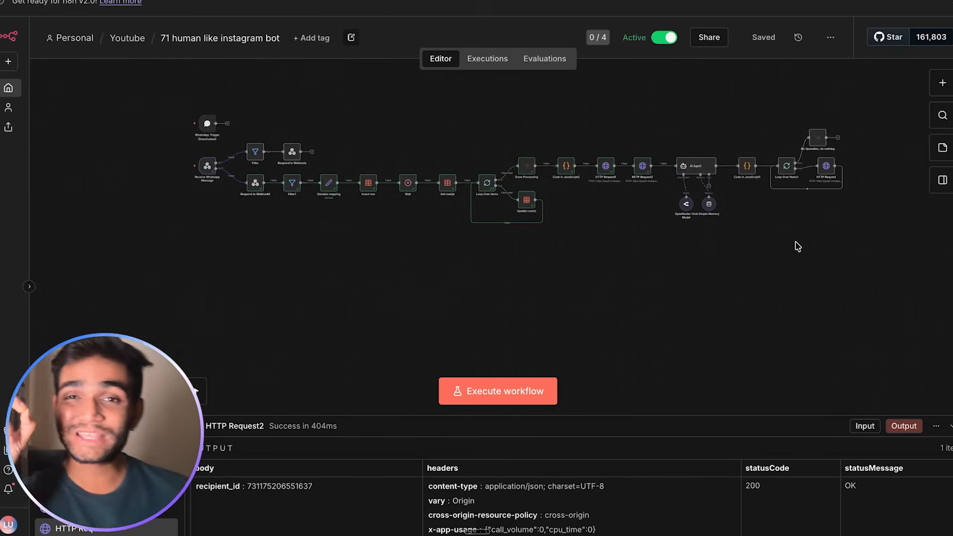
- Review the HTTP Request1 and AI Agent node settings, and execute the AI Agent node to generate the reply
double_click(606, 166)
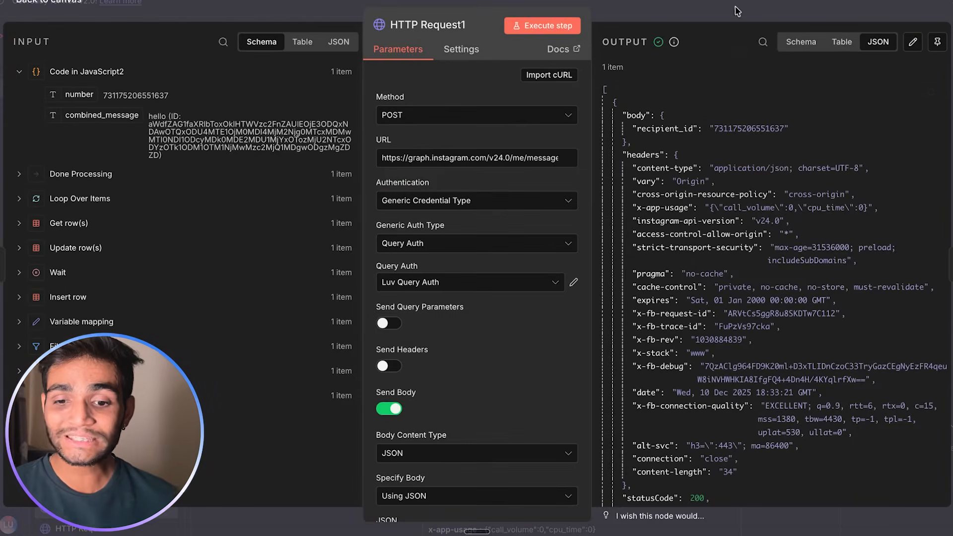
key("Escape")
double_click(695, 169)
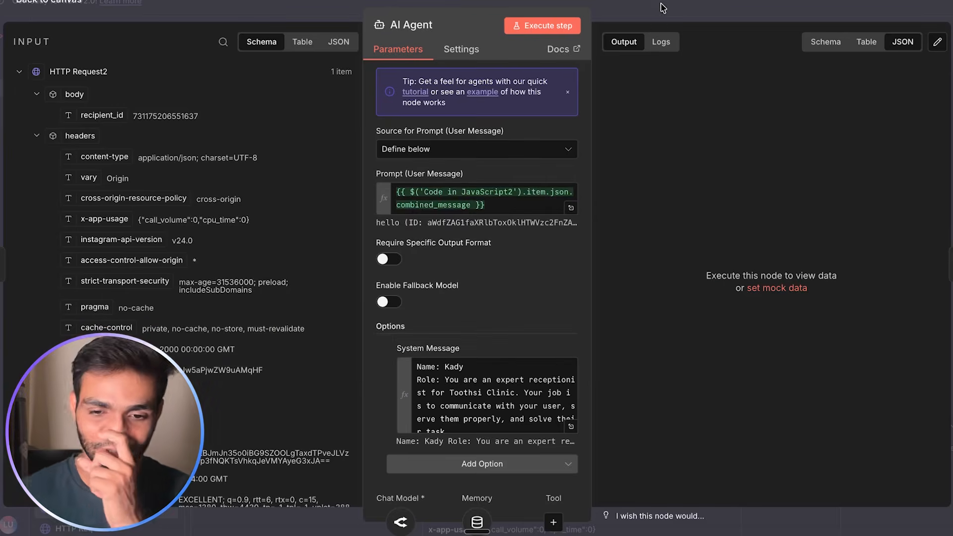
left_click(660, 8)
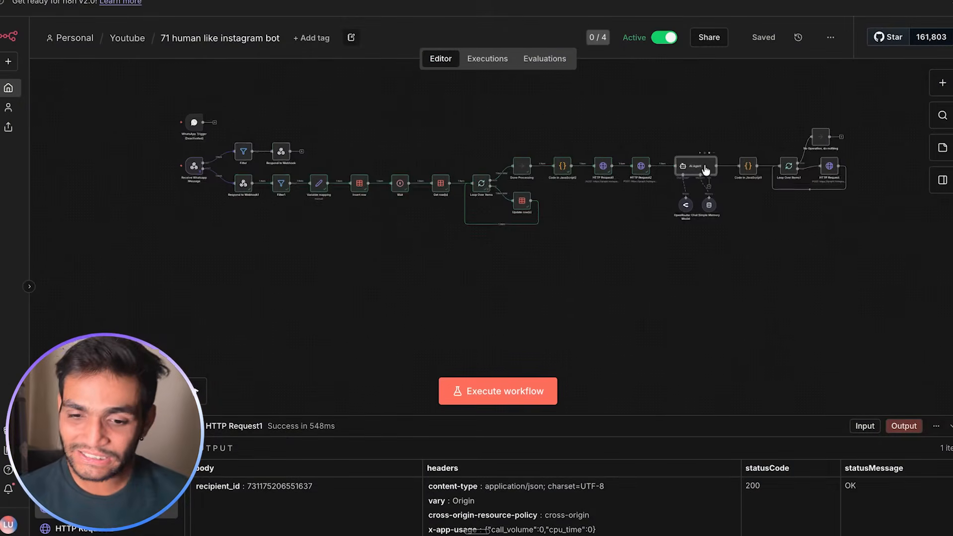
scroll(706, 170, "up", 3)
double_click(681, 171)
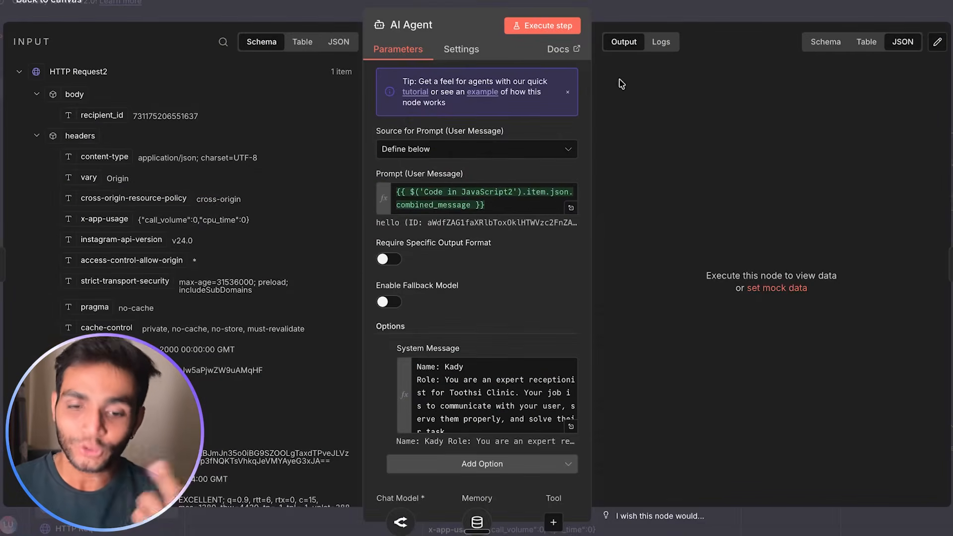
left_click(542, 25)
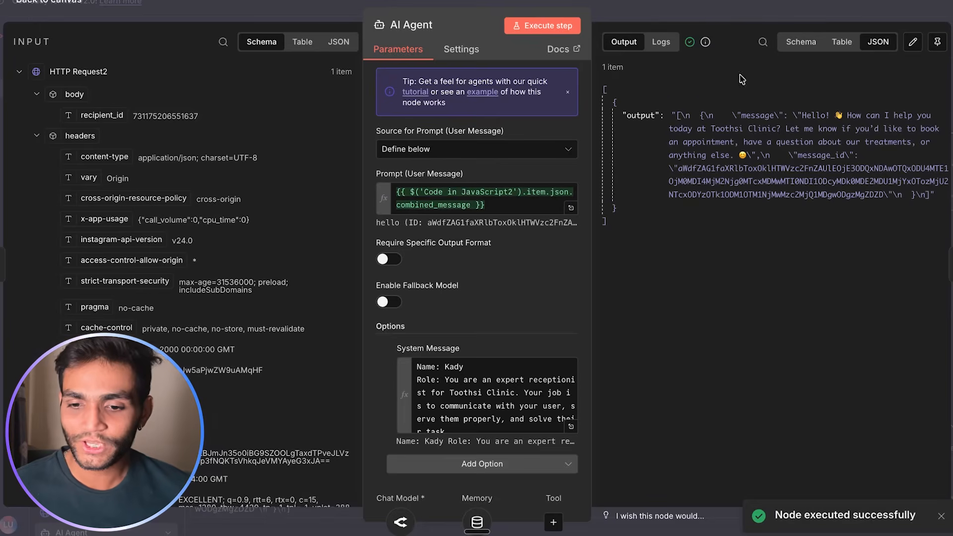
left_click(734, 16)
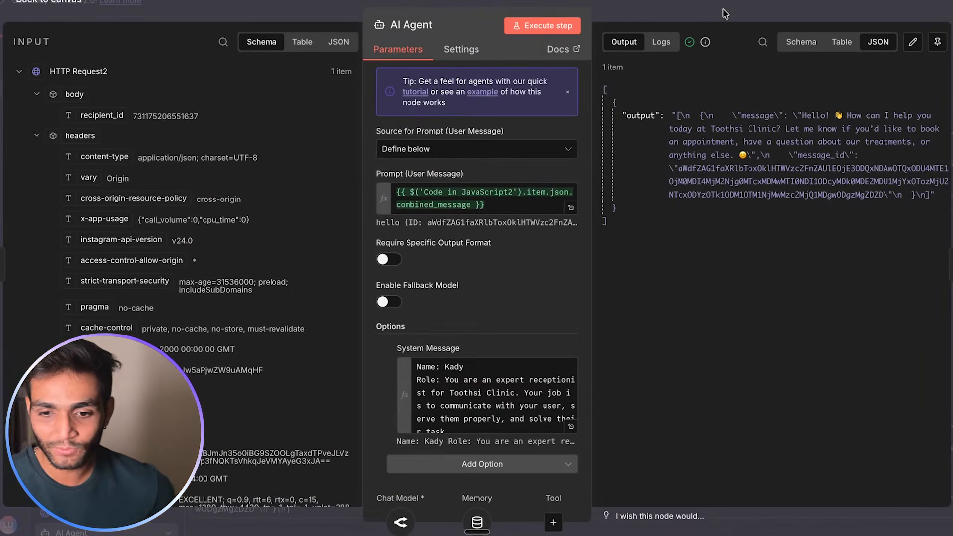
left_click(724, 12)
- Execute the Code in JavaScript1 node and examine the parsed message and message_id in its output
double_click(786, 167)
left_click(549, 26)
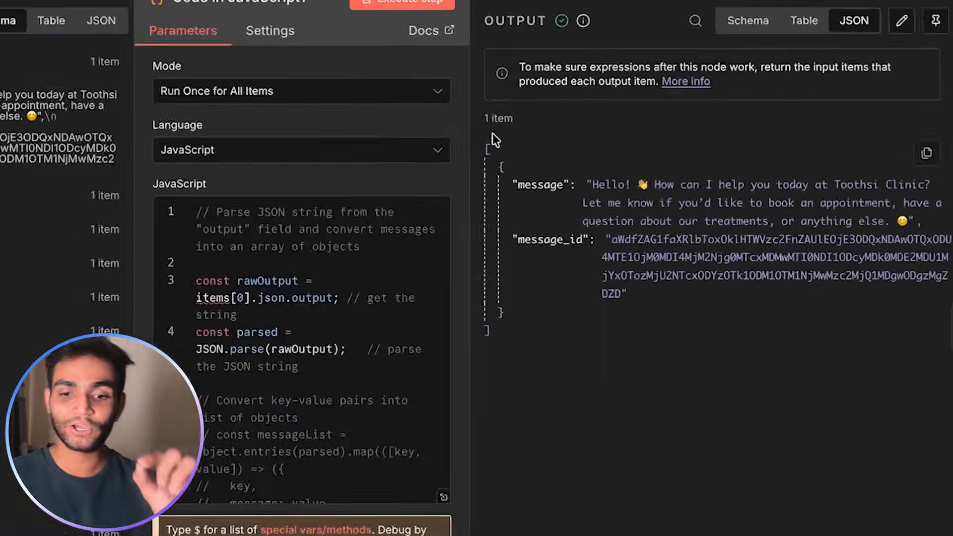
left_click_drag(610, 133, 621, 290)
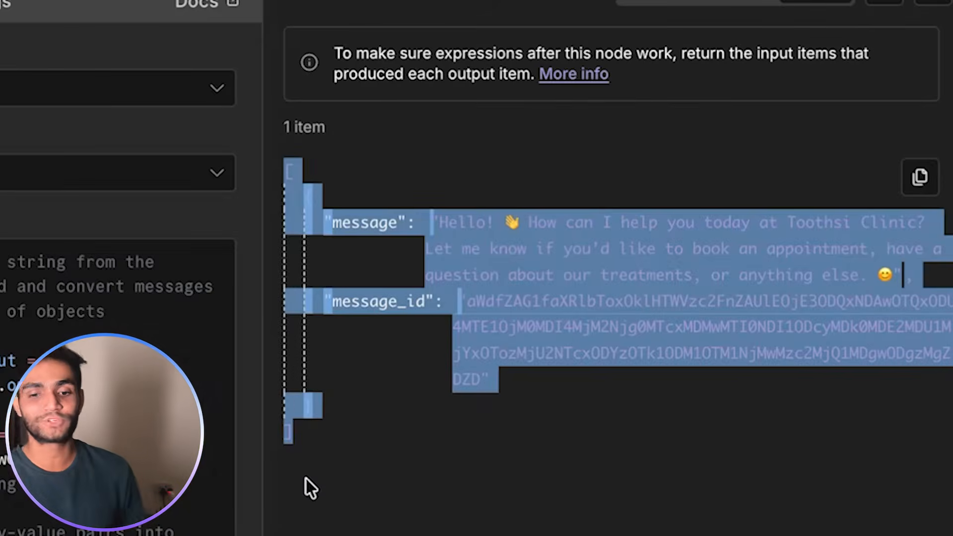
left_click(702, 289)
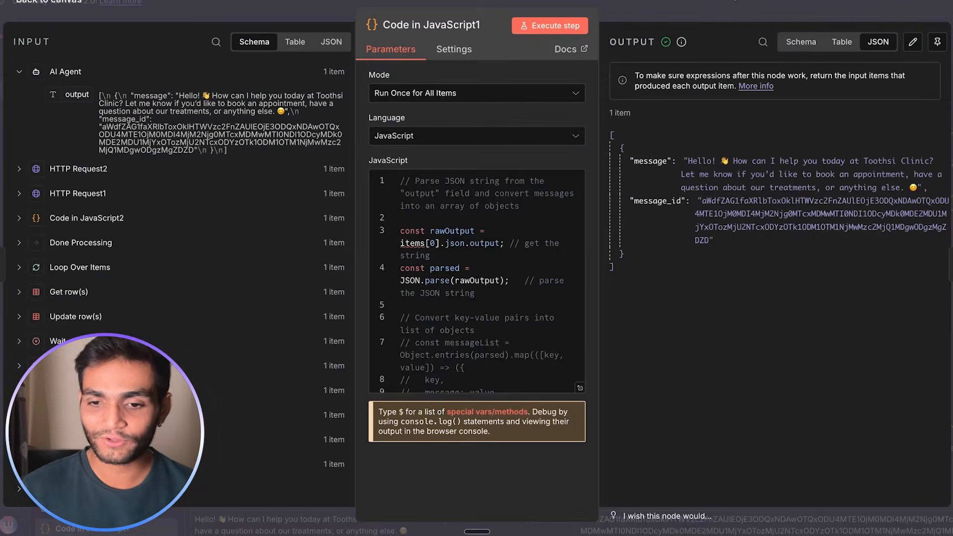
left_click(733, 3)
- Execute the workflow through the final No Operation node to send the reply, and check the delivered message in the Instagram chat
scroll(815, 195, "right", 1)
left_click(782, 95)
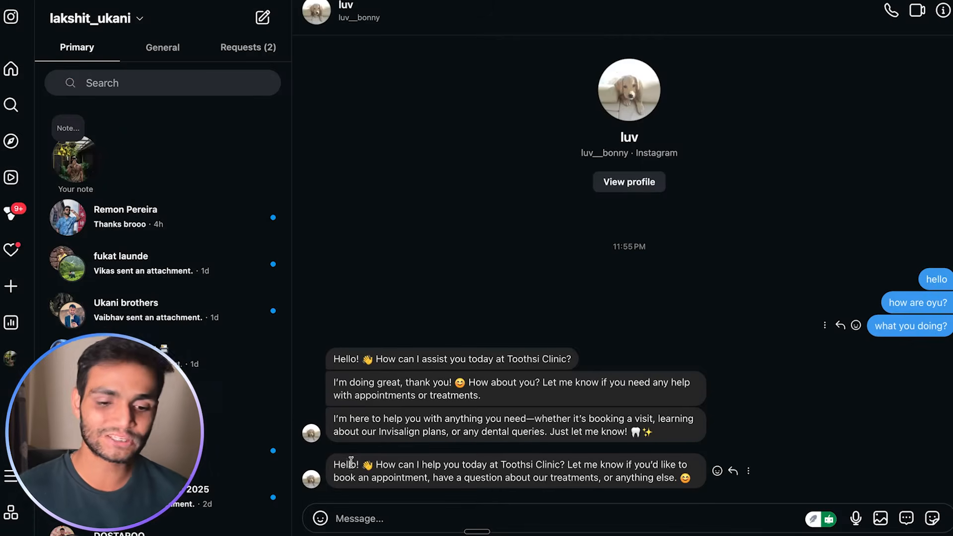
left_click_drag(340, 464, 676, 478)
left_click(745, 375)
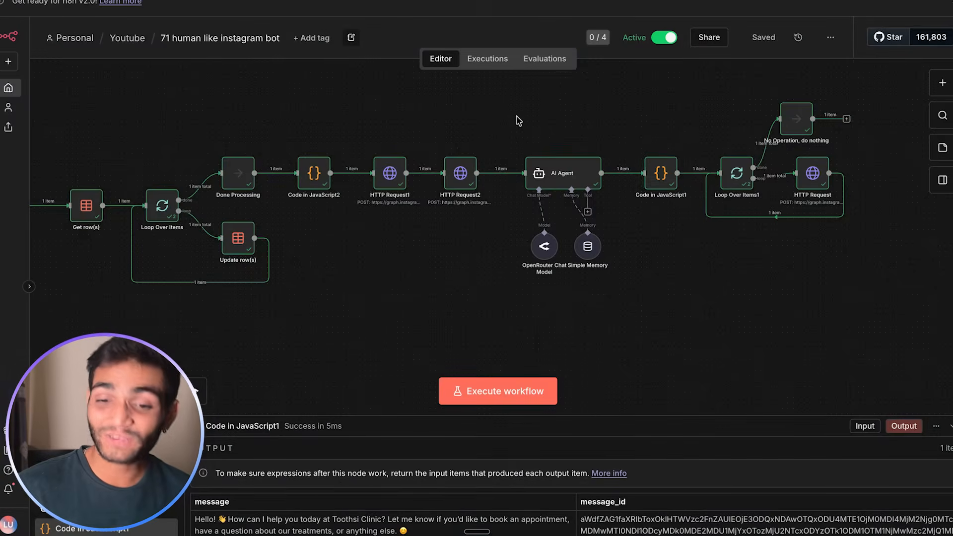
- Review the whole executed workflow and send "how are you?" as a follow-up message in the Instagram chat
scroll(517, 119, "down", 6)
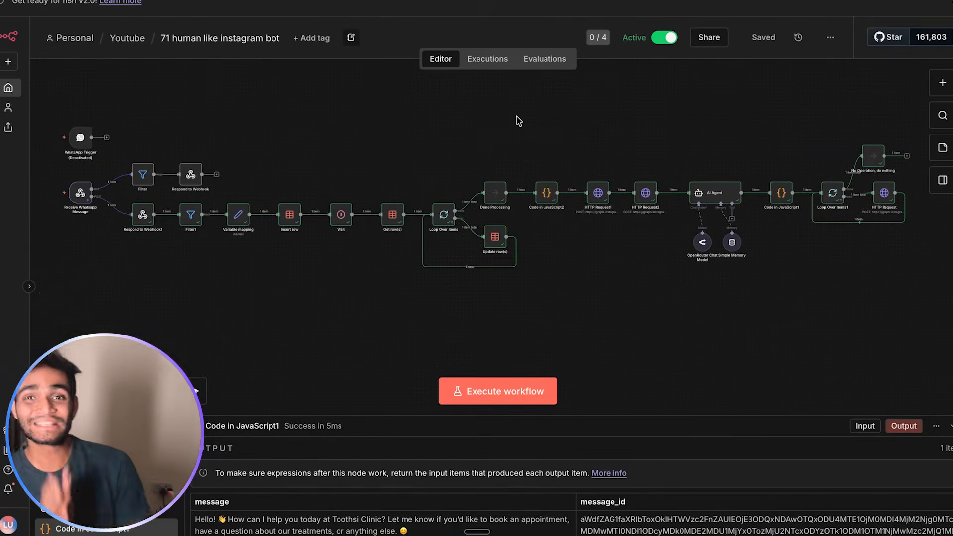
type("how are you?")
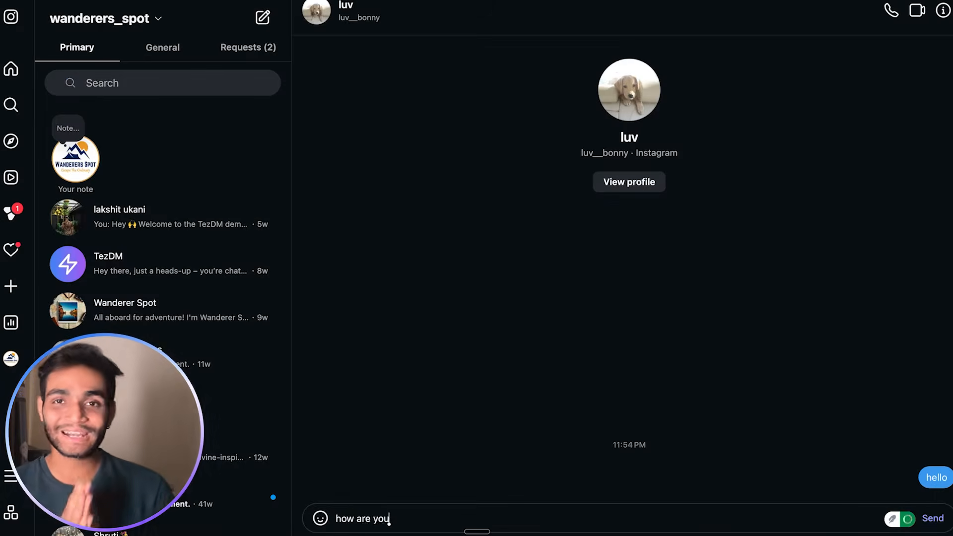
key("Return")
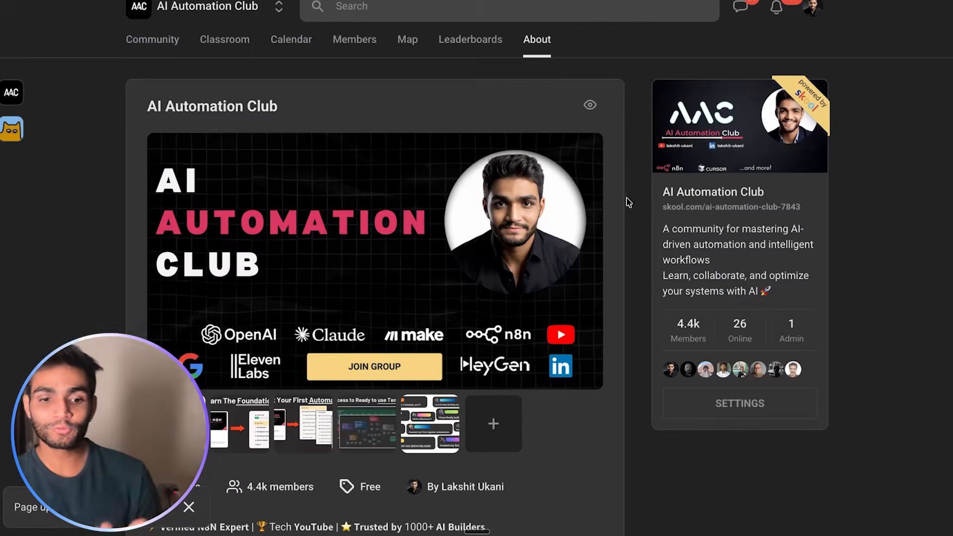
- Switch to the AI Automation Club community on Skool and find the Human Like template under WhatsApp Automation in its classroom
scroll(627, 202, "down", 3)
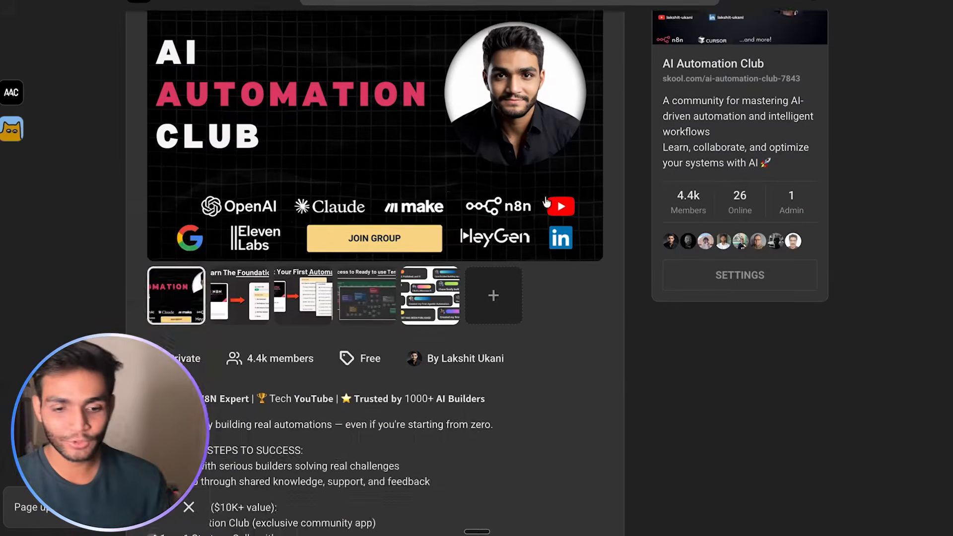
scroll(627, 202, "up", 3)
left_click(221, 40)
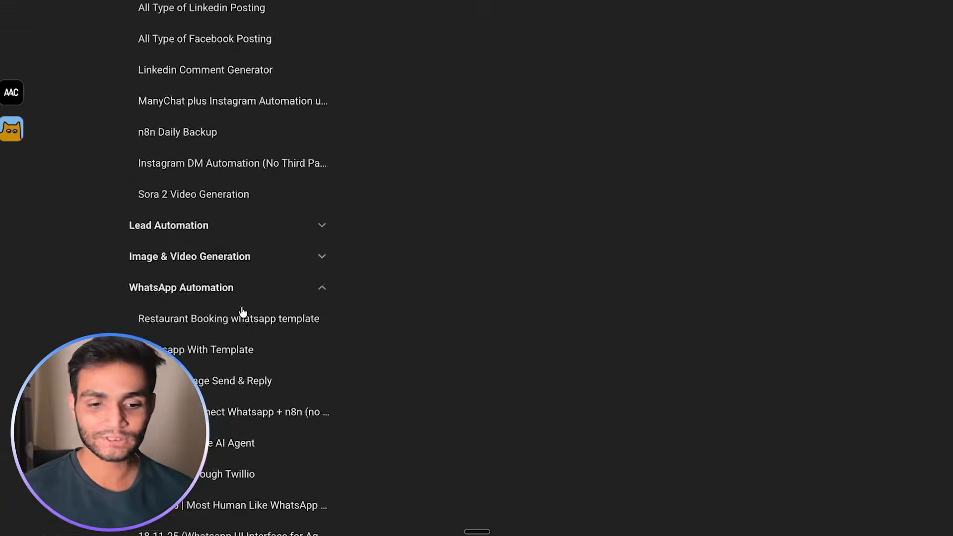
scroll(243, 312, "down", 2)
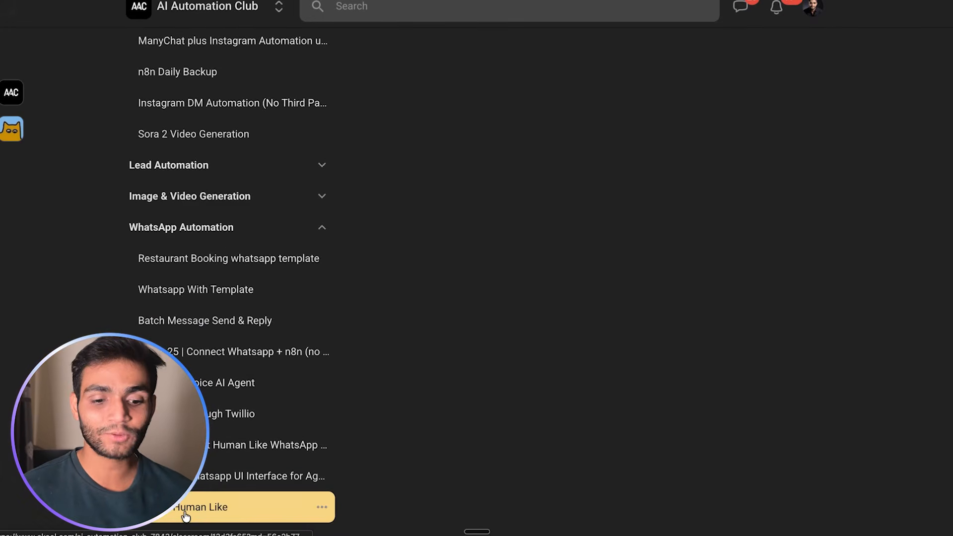
scroll(315, 339, "up", 10)
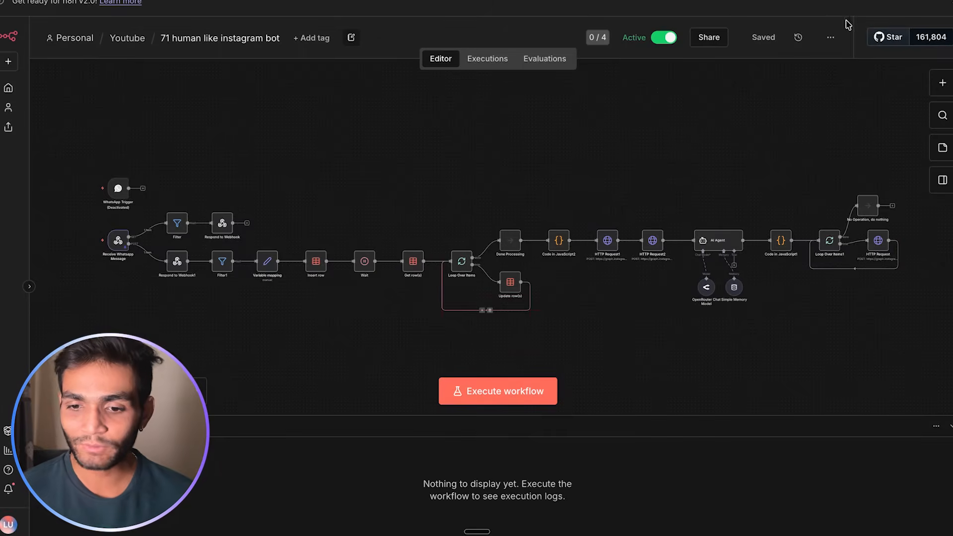
- Switch back to n8n and look up the Import from File option among the workflow's actions without importing anything
left_click(830, 38)
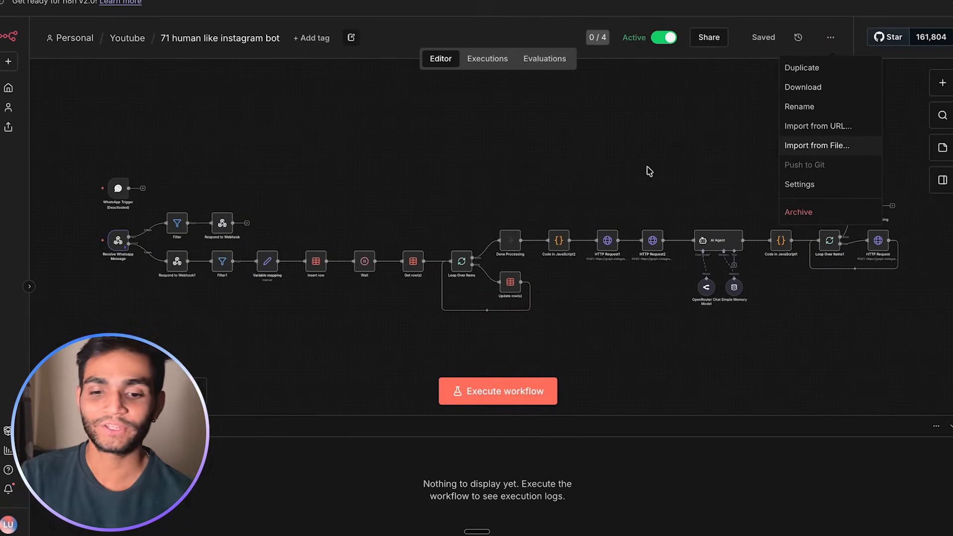
left_click(625, 175)
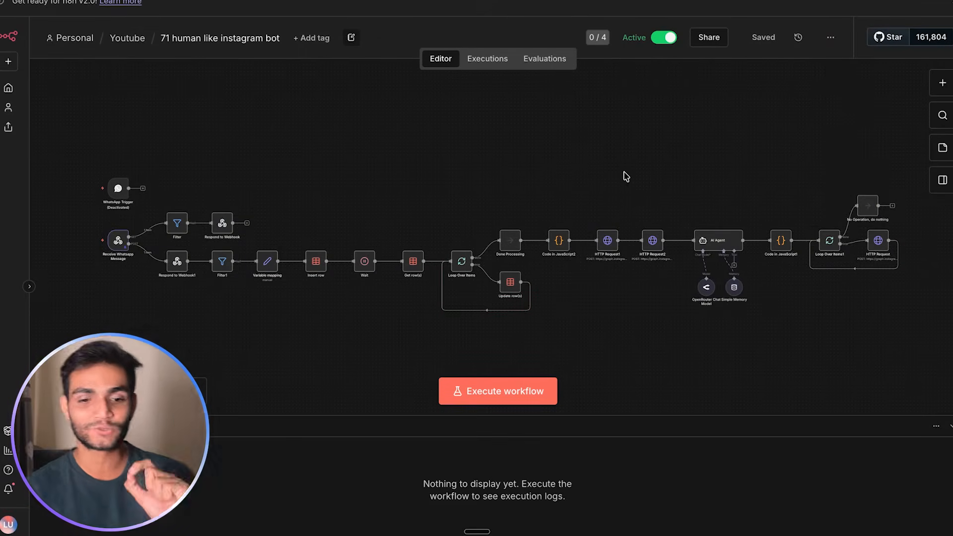